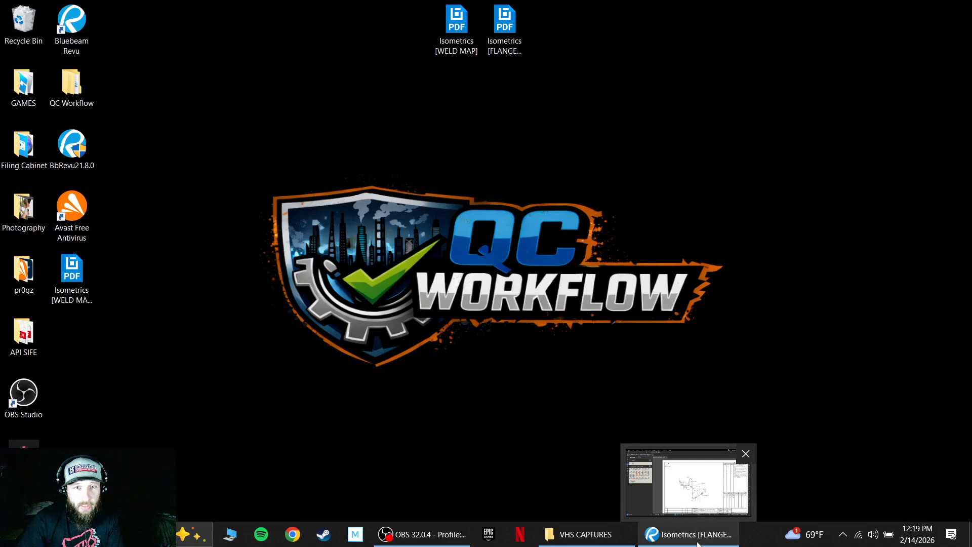
# Switch to the Isometrics [FLANGE MAP] drawing in Bluebeam Revu and examine the F3 G4 B5 callout on the page 1 isometric.
pyautogui.click(697, 536)
pyautogui.scroll(2, 592, 231)
pyautogui.moveTo(592, 232); pyautogui.dragTo(586, 229)
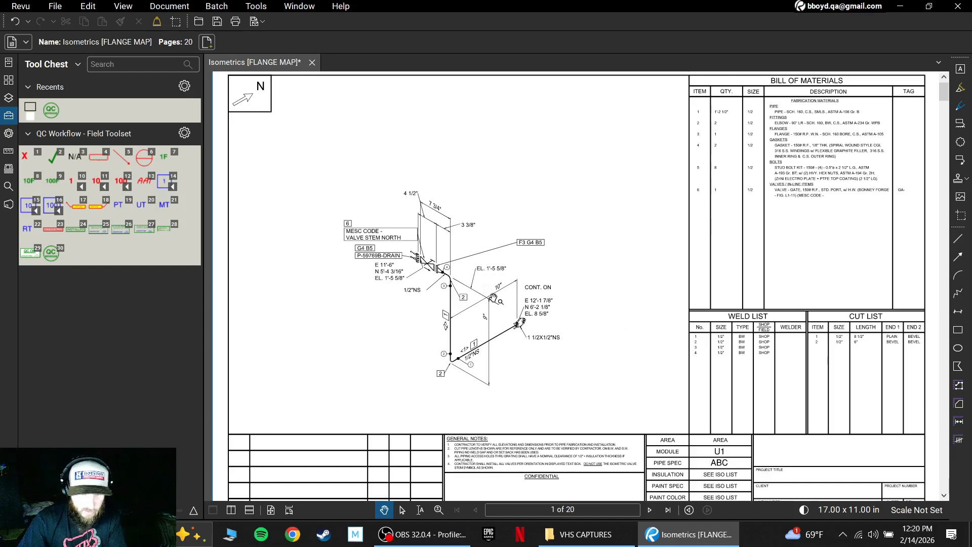
pyautogui.scroll(5, 495, 298)
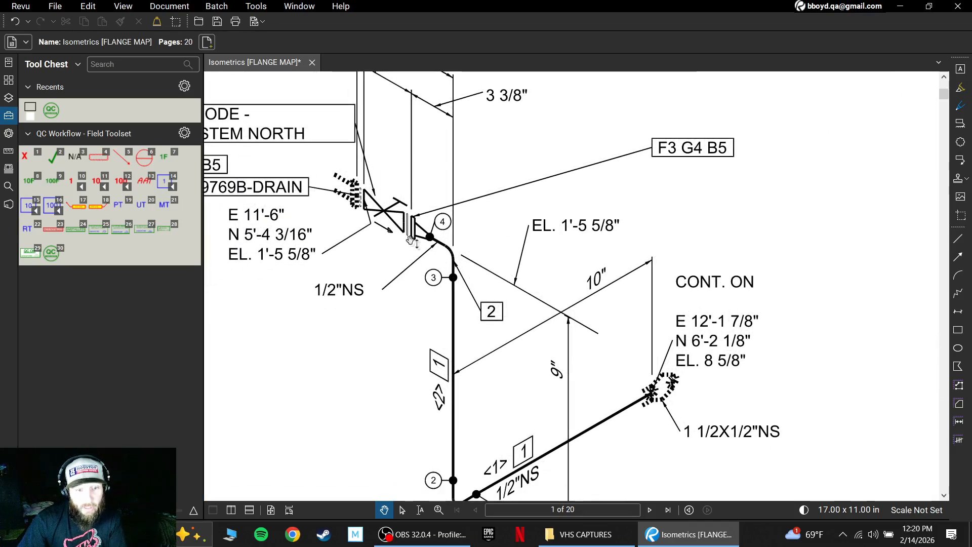
pyautogui.moveTo(492, 246); pyautogui.dragTo(459, 254)
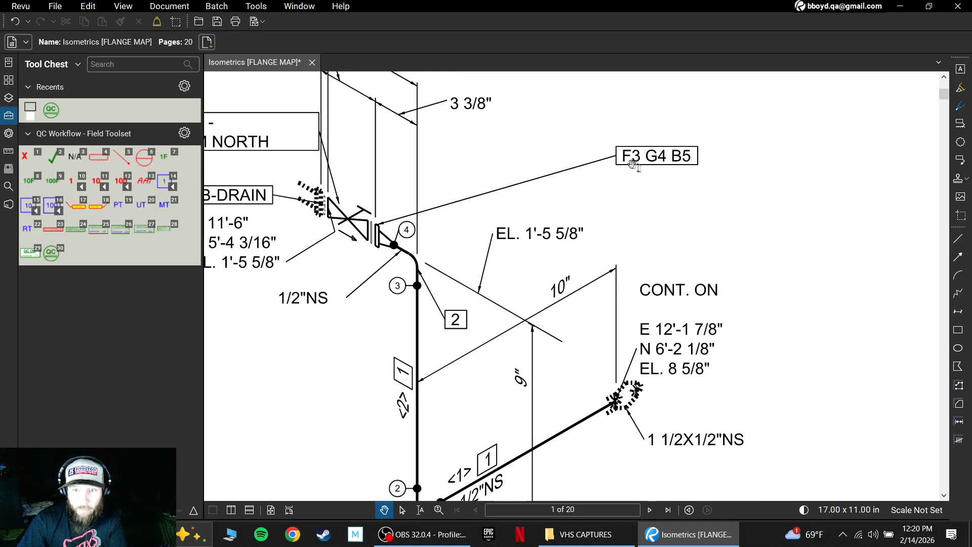
pyautogui.moveTo(694, 191); pyautogui.dragTo(680, 212)
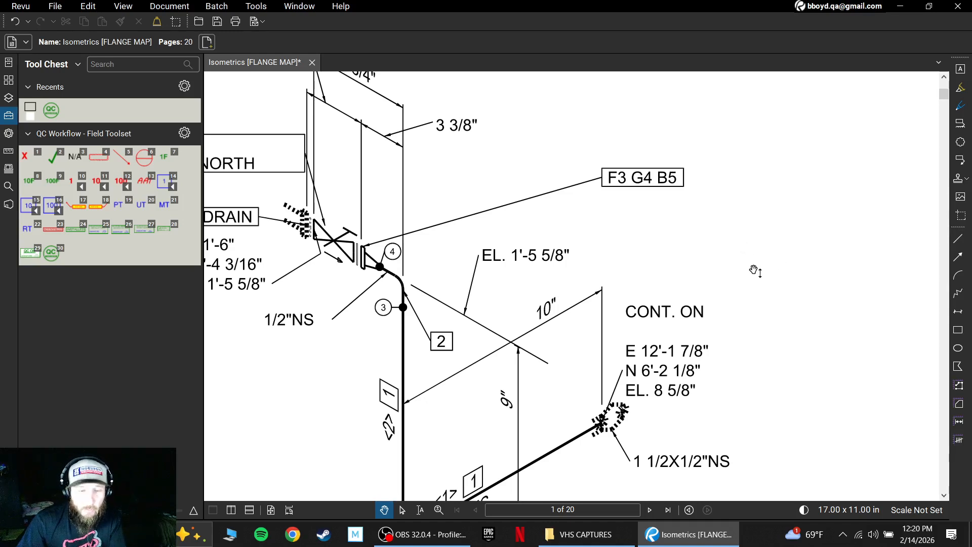
pyautogui.scroll(-5, 748, 238)
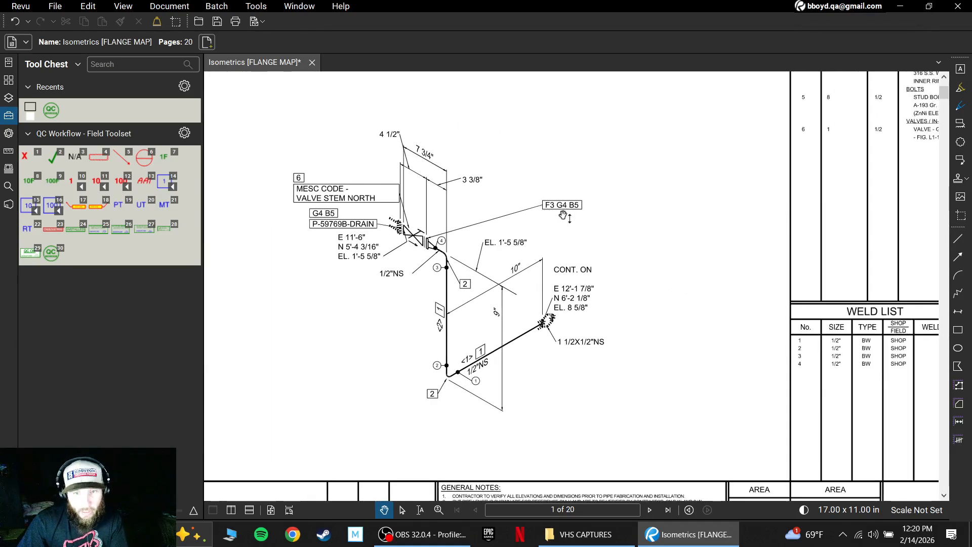
# Look up flange item 3 in the page 1 bill of materials and read its quantity, size and description.
pyautogui.moveTo(695, 235); pyautogui.dragTo(597, 323)
pyautogui.moveTo(645, 282); pyautogui.dragTo(555, 318)
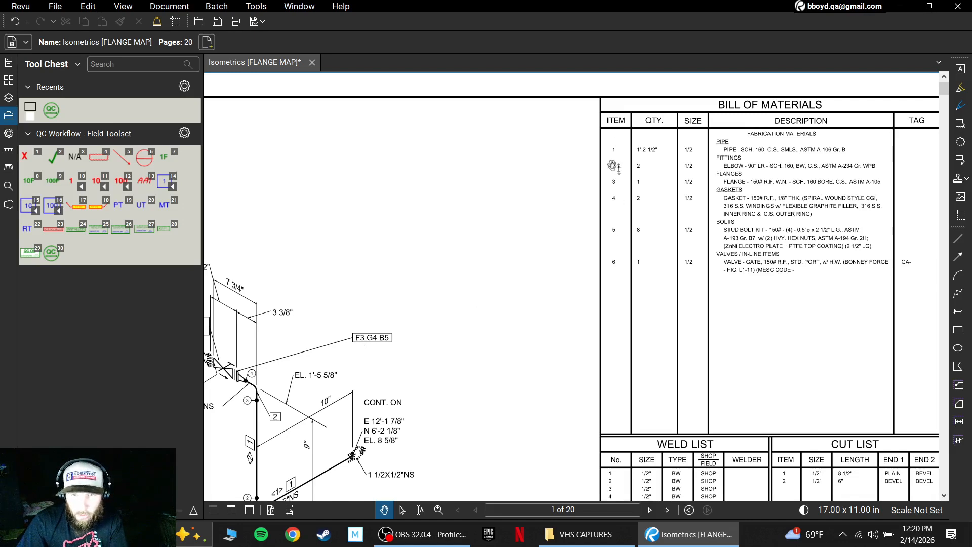
pyautogui.scroll(3, 677, 207)
pyautogui.moveTo(672, 219); pyautogui.dragTo(609, 251)
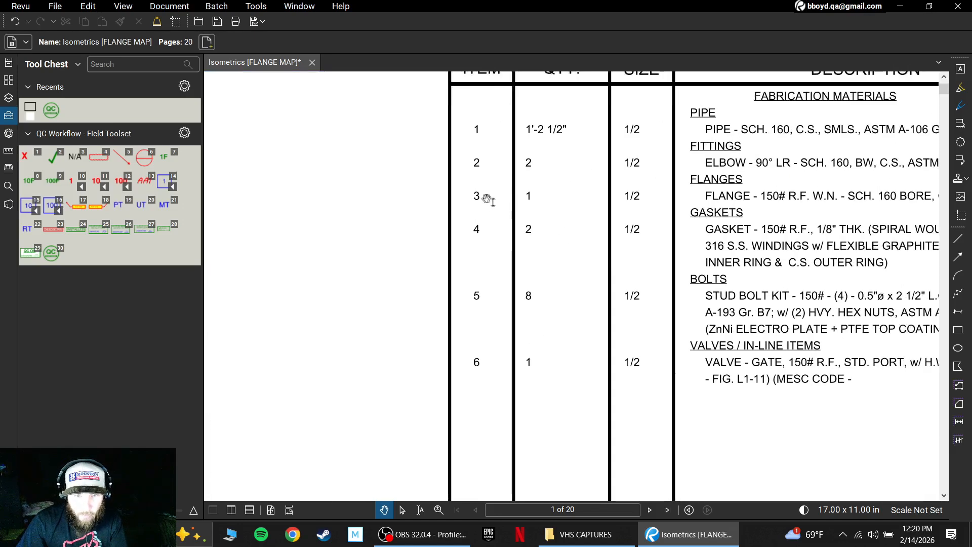
pyautogui.moveTo(638, 201); pyautogui.dragTo(628, 221)
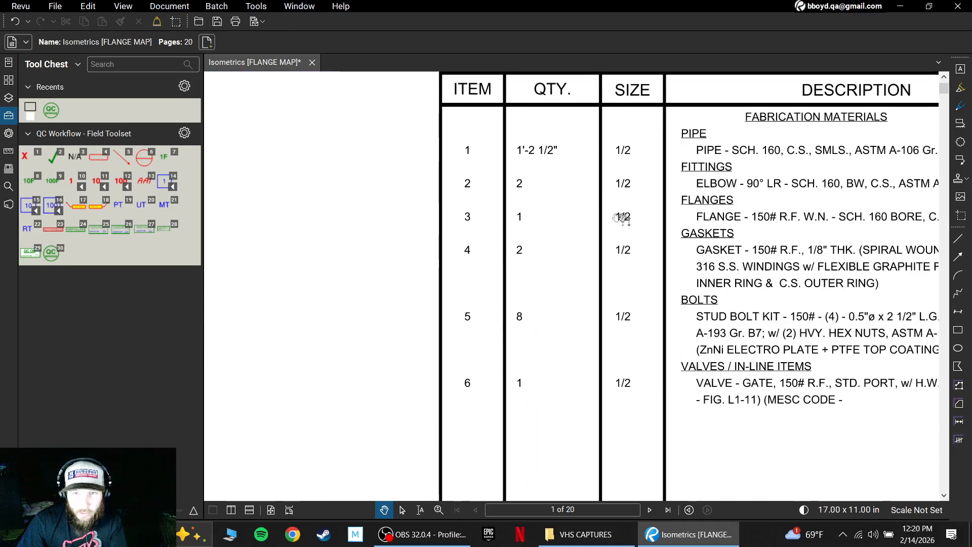
pyautogui.moveTo(645, 229); pyautogui.dragTo(522, 241)
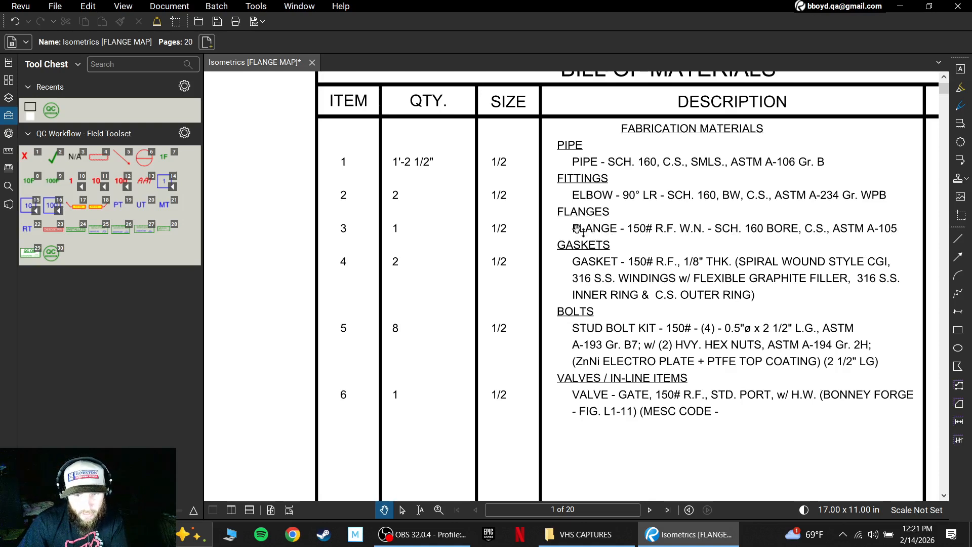
# Compare the G4 and B5 codes in the callout with the gasket and bolt entries in the bill of materials.
pyautogui.scroll(-5, 582, 231)
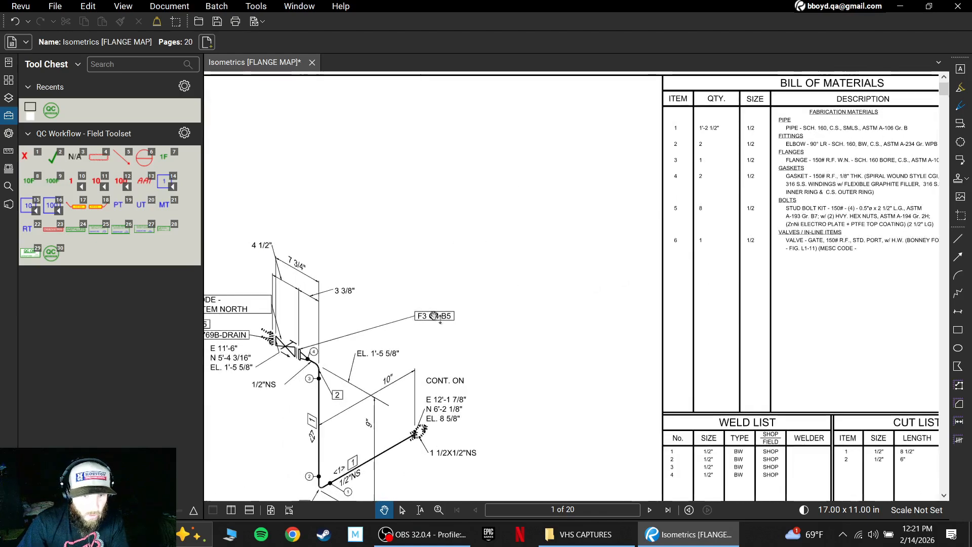
pyautogui.moveTo(617, 283); pyautogui.dragTo(380, 311)
pyautogui.scroll(3, 478, 219)
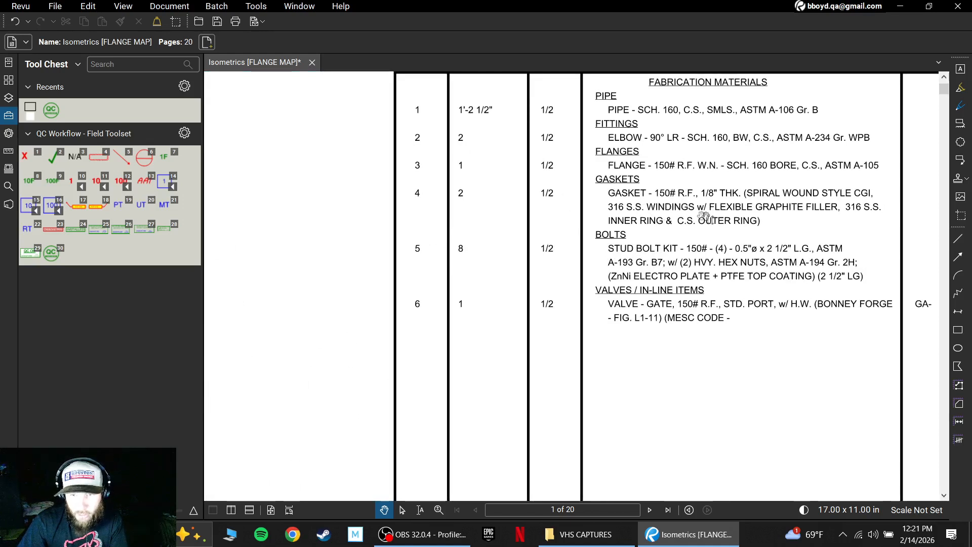
pyautogui.moveTo(422, 303); pyautogui.dragTo(833, 192)
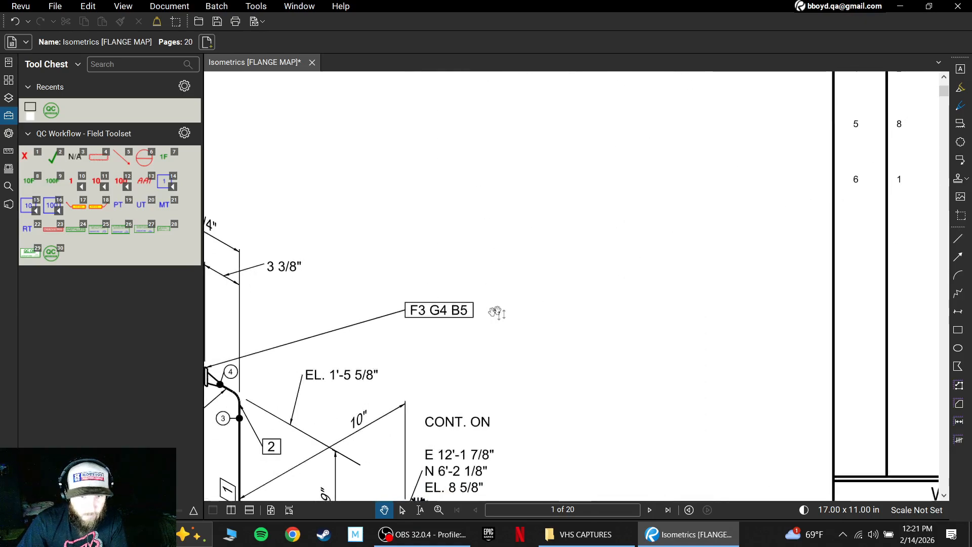
pyautogui.moveTo(751, 191); pyautogui.dragTo(428, 355)
pyautogui.moveTo(536, 287); pyautogui.dragTo(463, 275)
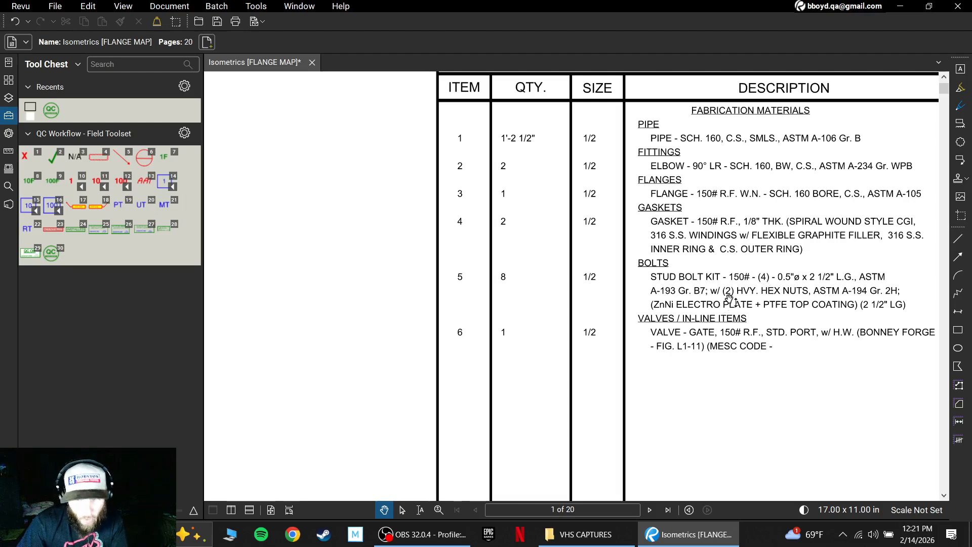
pyautogui.scroll(-3, 660, 253)
pyautogui.moveTo(523, 354); pyautogui.dragTo(688, 258)
pyautogui.moveTo(626, 307)
pyautogui.mouseDown()
pyautogui.moveTo(661, 250)
pyautogui.moveTo(585, 277)
pyautogui.mouseUp()
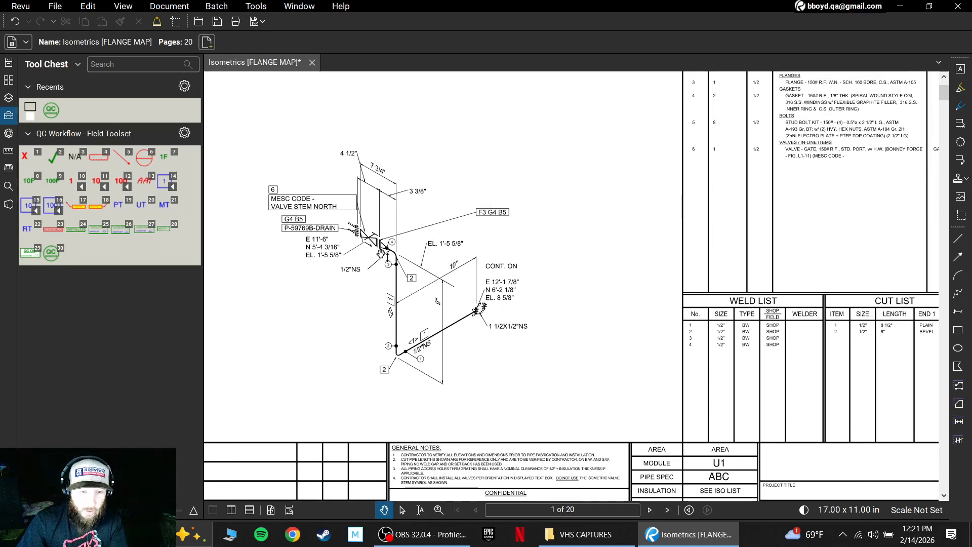
pyautogui.moveTo(436, 253); pyautogui.dragTo(499, 263)
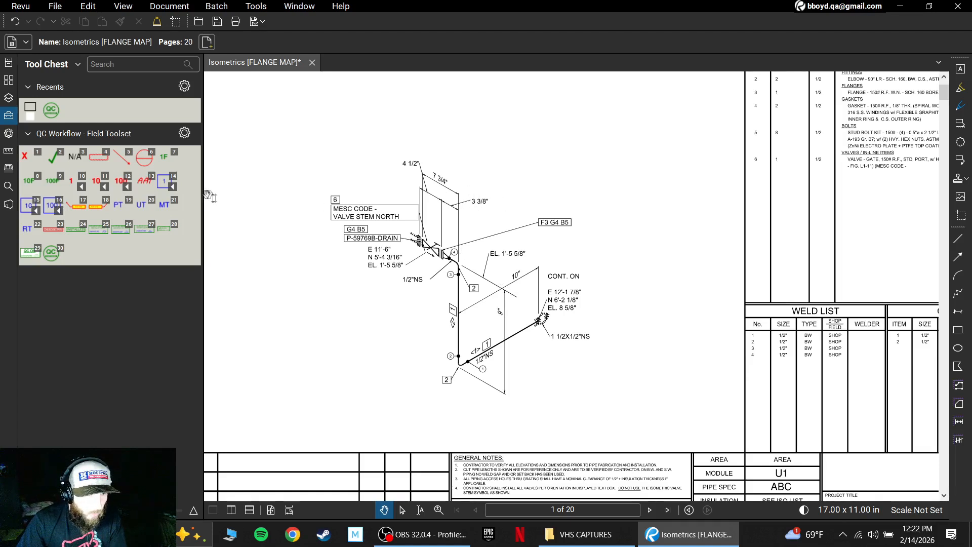
# Set the Line tool's colour to blue and save its properties as the default.
pyautogui.click(958, 243)
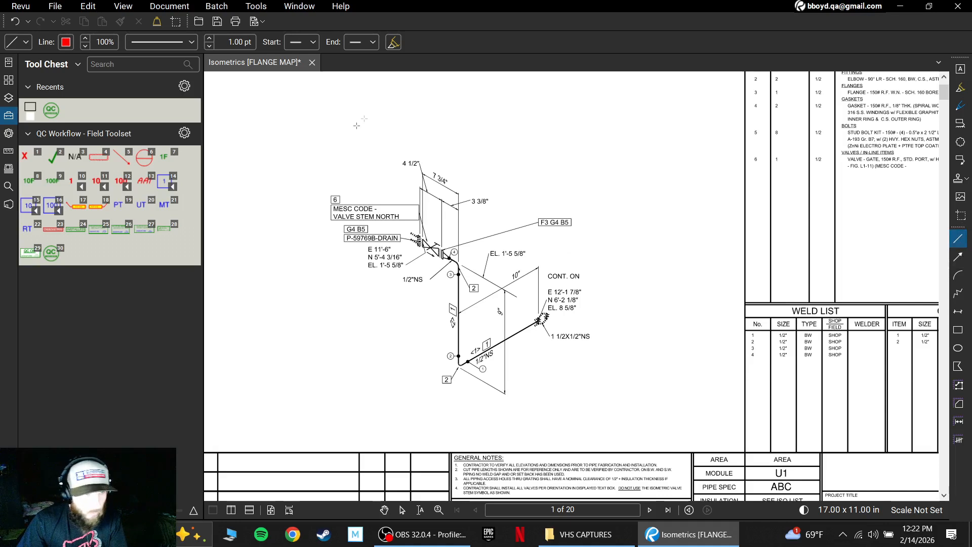
pyautogui.click(66, 42)
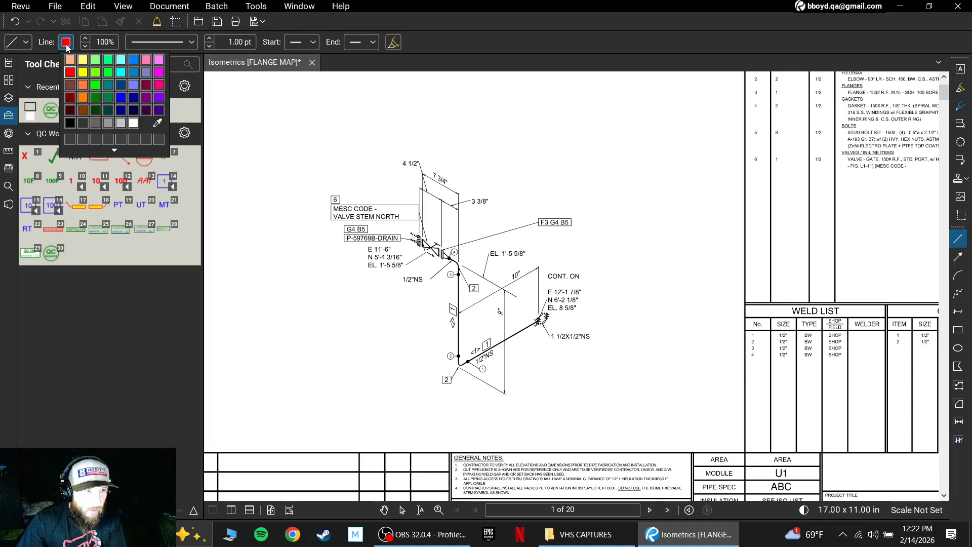
pyautogui.click(121, 98)
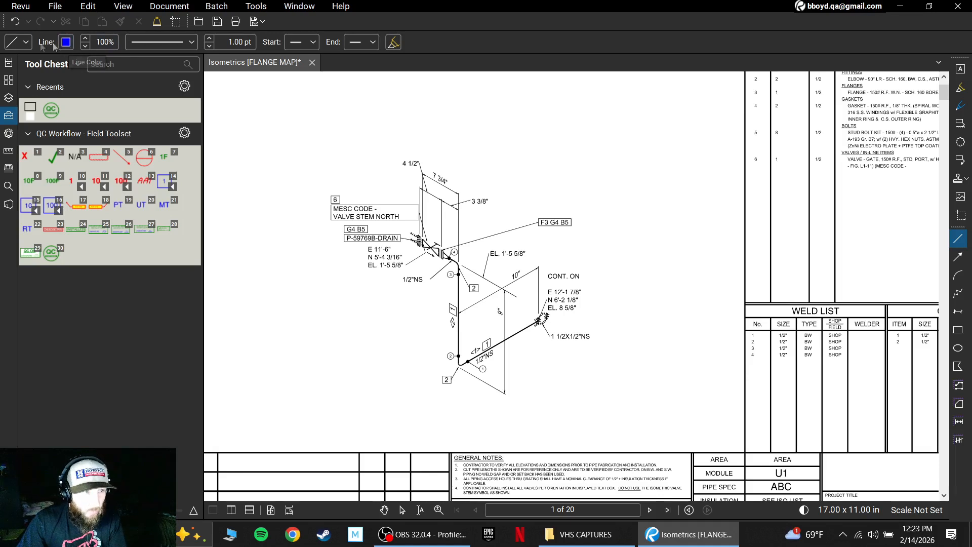
pyautogui.click(25, 44)
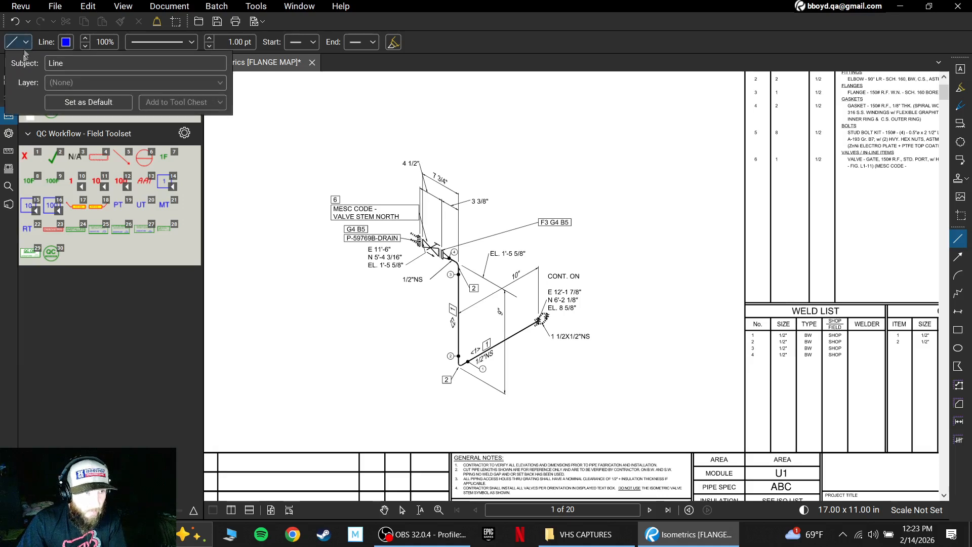
pyautogui.click(83, 105)
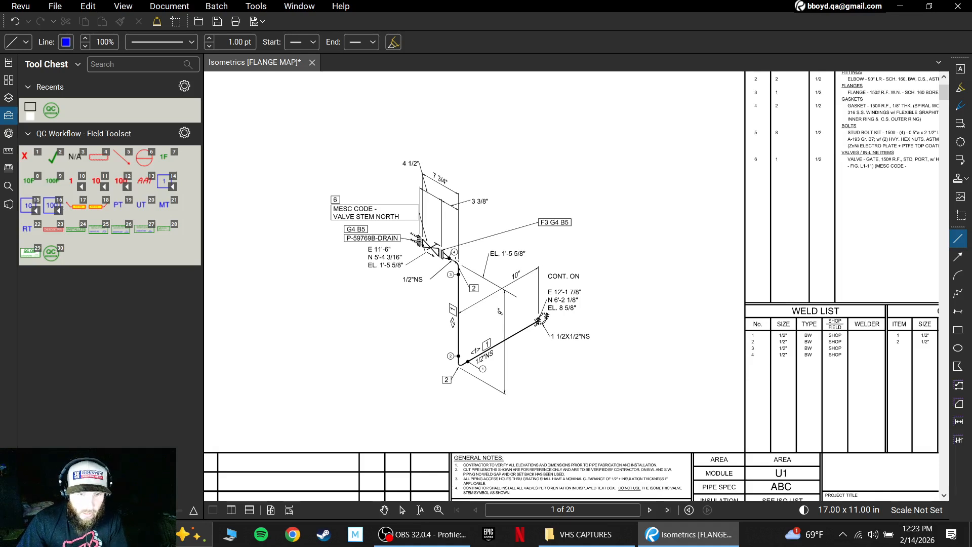
# Draw a blue leader line up from the F3 flange on page 1 and place the blue boxed number tag 1 at its end.
pyautogui.click(442, 254)
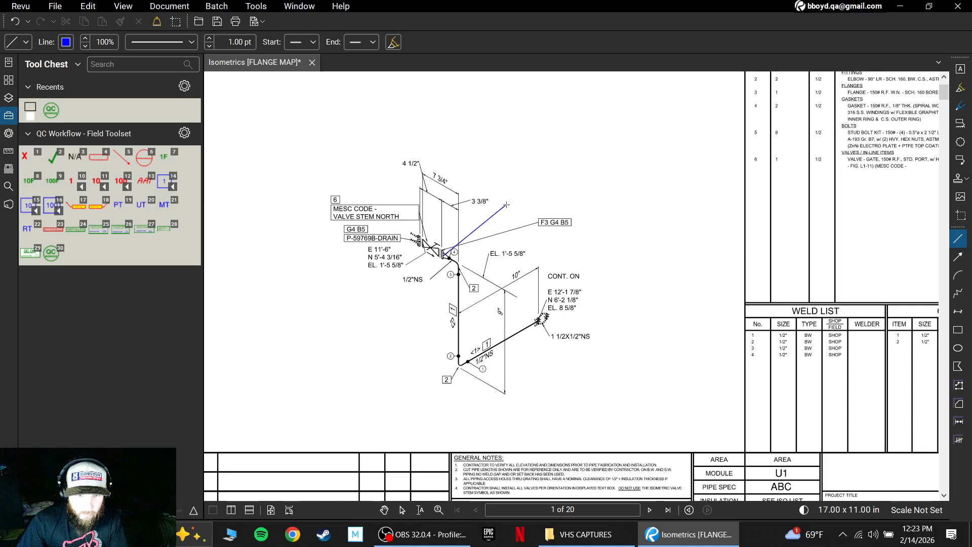
pyautogui.click(523, 180)
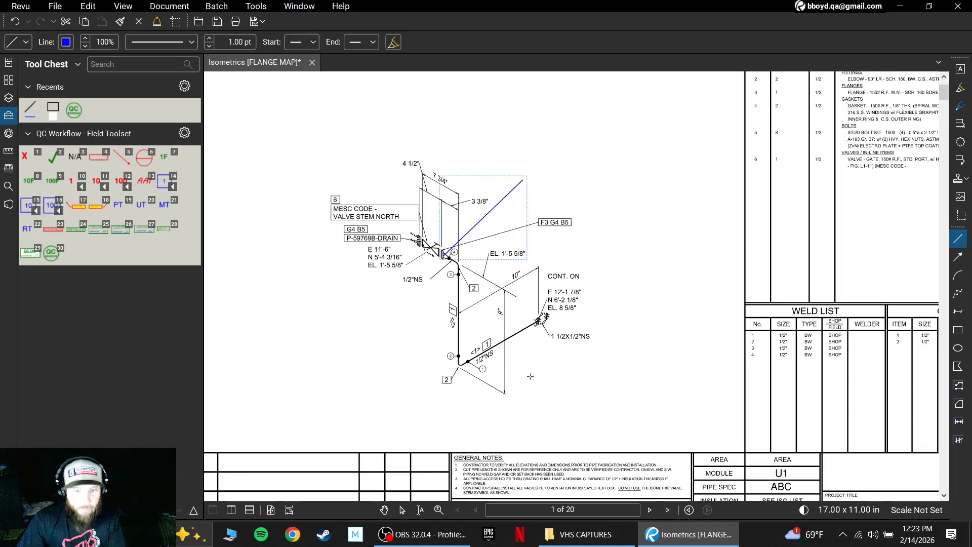
pyautogui.click(163, 191)
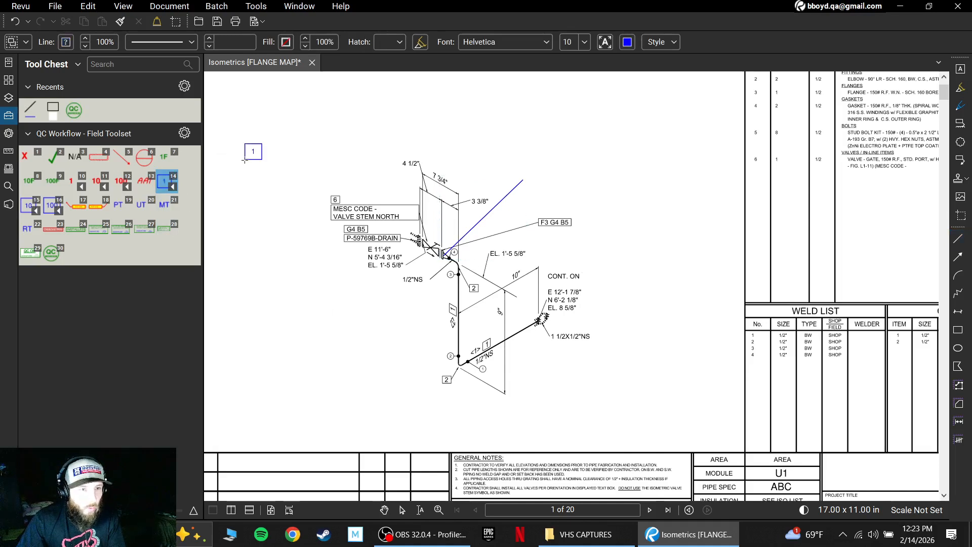
pyautogui.click(515, 181)
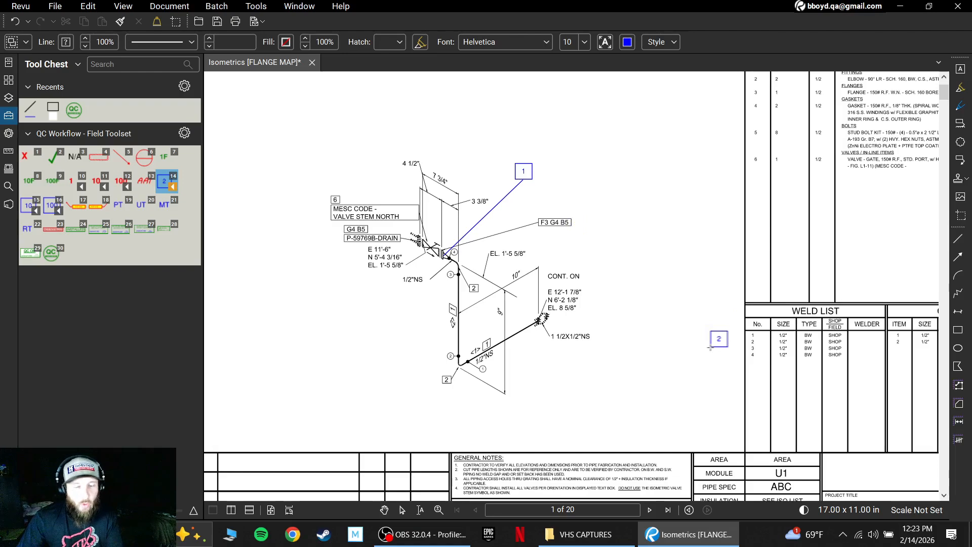
# On page 2, draw a blue leader line up from the F3 flange and place the blue boxed number tag 2 at its end.
pyautogui.scroll(-10, 597, 233)
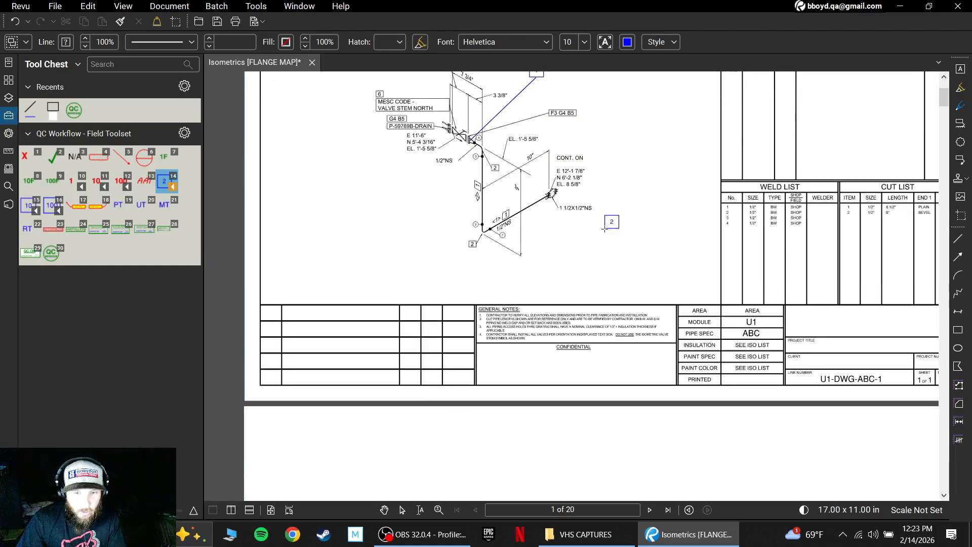
pyautogui.scroll(-10, 607, 228)
pyautogui.scroll(2, 606, 248)
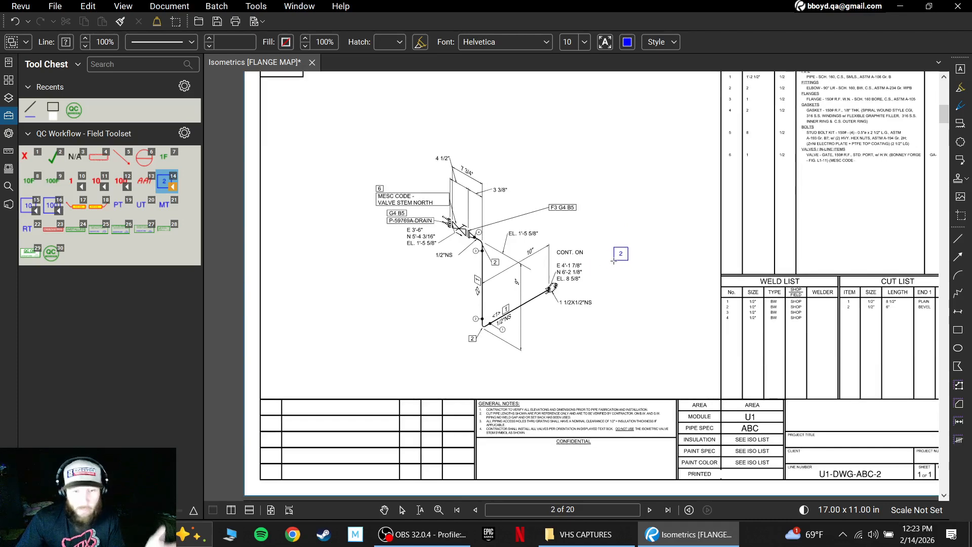
pyautogui.scroll(1, 611, 245)
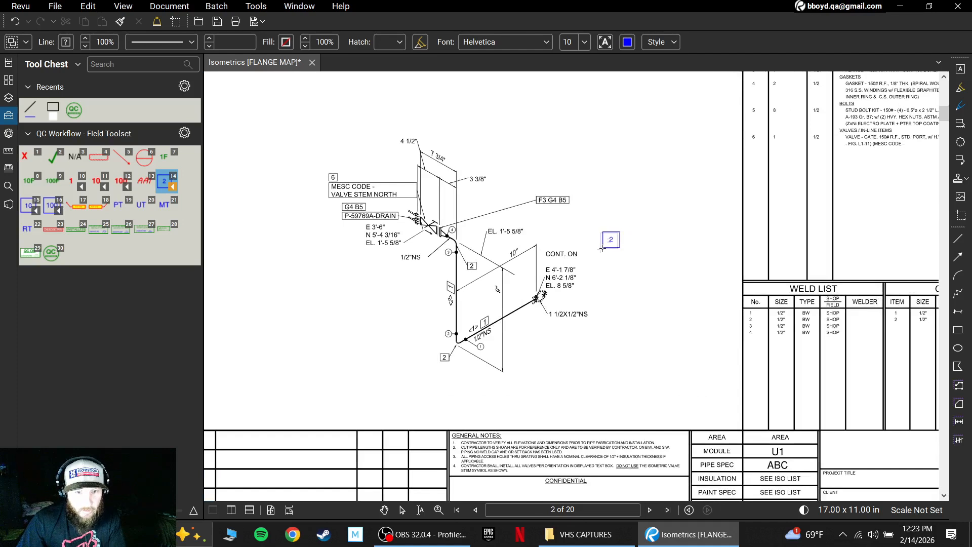
pyautogui.click(36, 121)
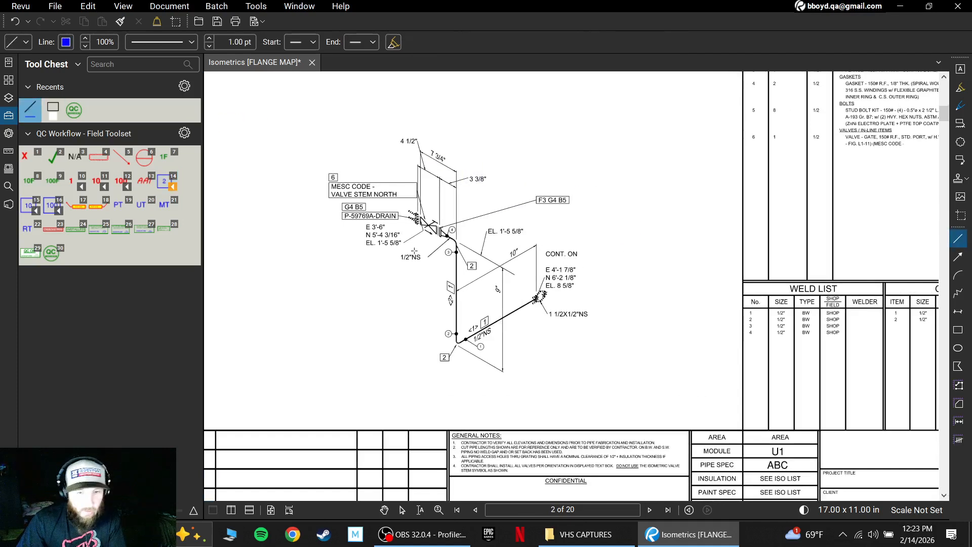
pyautogui.moveTo(441, 231); pyautogui.dragTo(522, 161)
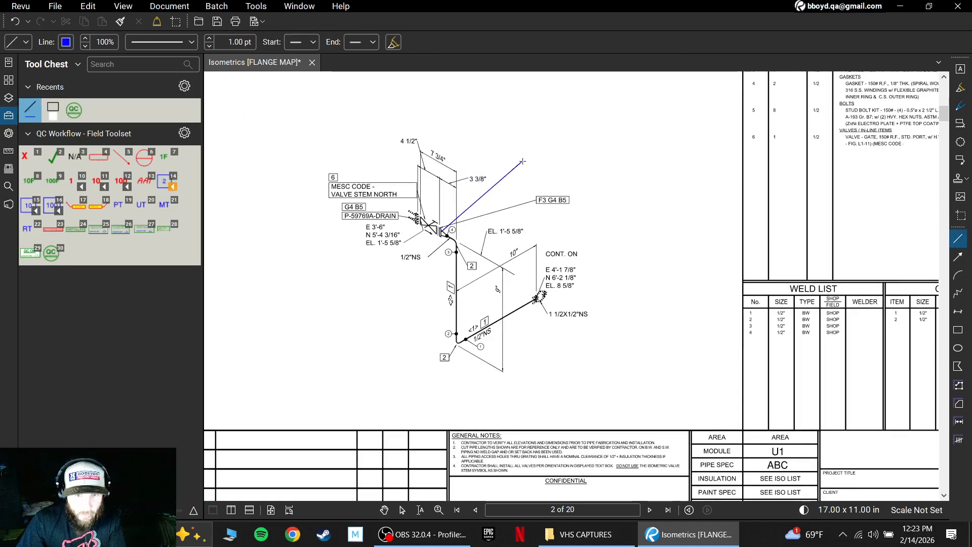
pyautogui.click(163, 192)
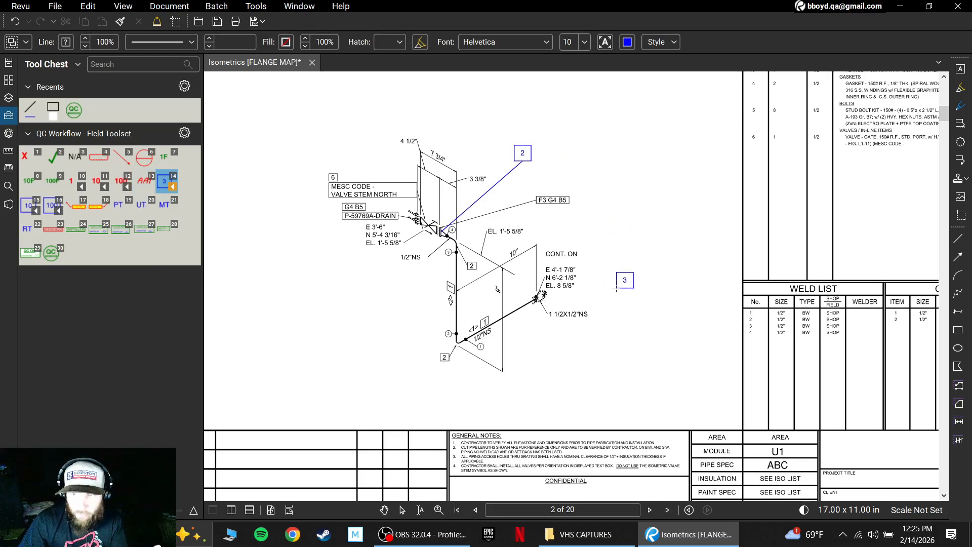
# On page 3, draw a blue leader line down from the G1 B2 flanged connection and place the boxed number tag 3 at its end.
pyautogui.scroll(-3, 617, 289)
pyautogui.scroll(-10, 617, 289)
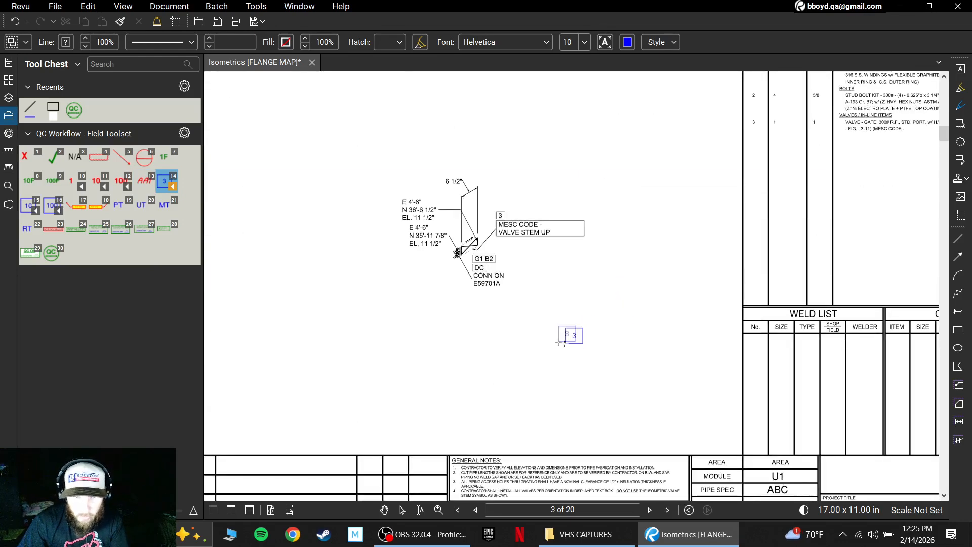
pyautogui.click(384, 510)
pyautogui.moveTo(501, 420); pyautogui.dragTo(498, 425)
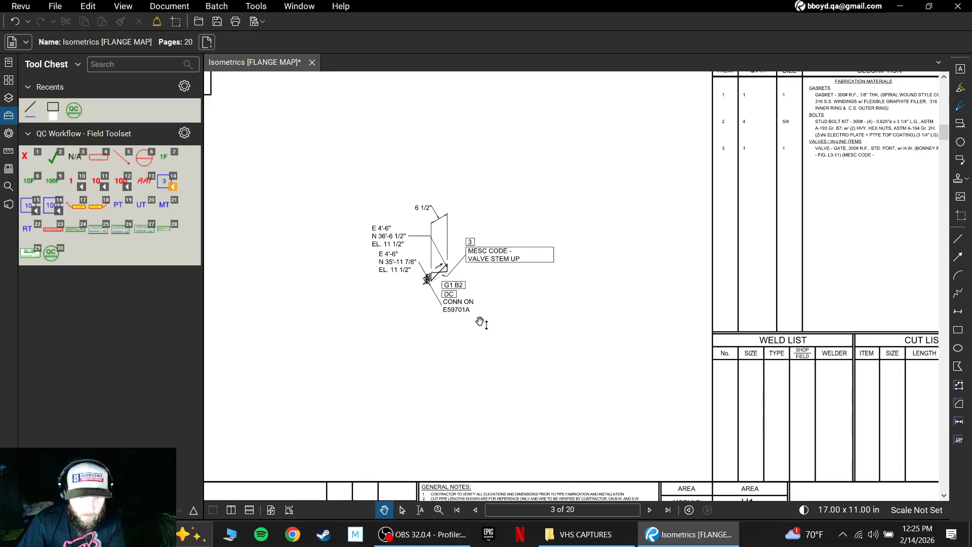
pyautogui.scroll(3, 478, 324)
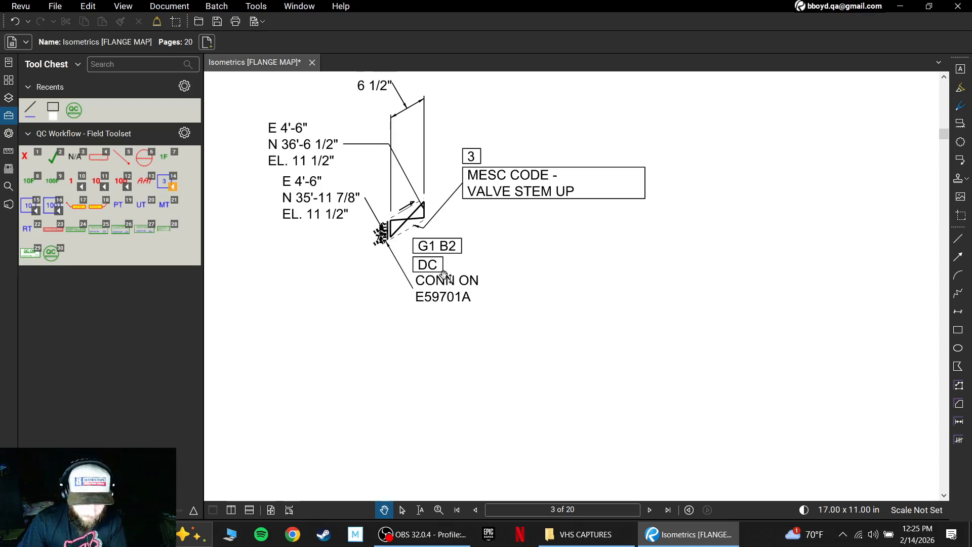
pyautogui.scroll(-5, 502, 252)
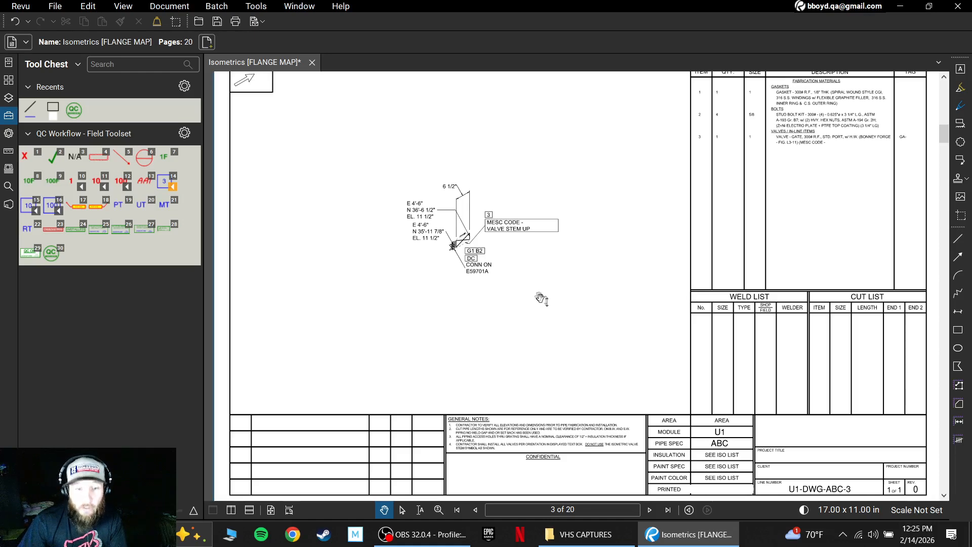
pyautogui.scroll(1, 538, 304)
pyautogui.press('l')
pyautogui.moveTo(439, 280); pyautogui.dragTo(431, 332)
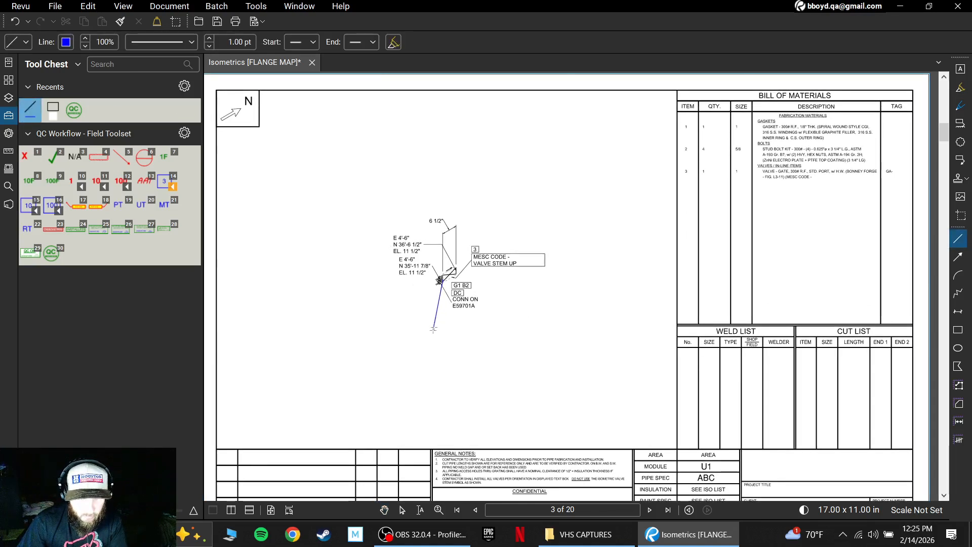
pyautogui.click(164, 183)
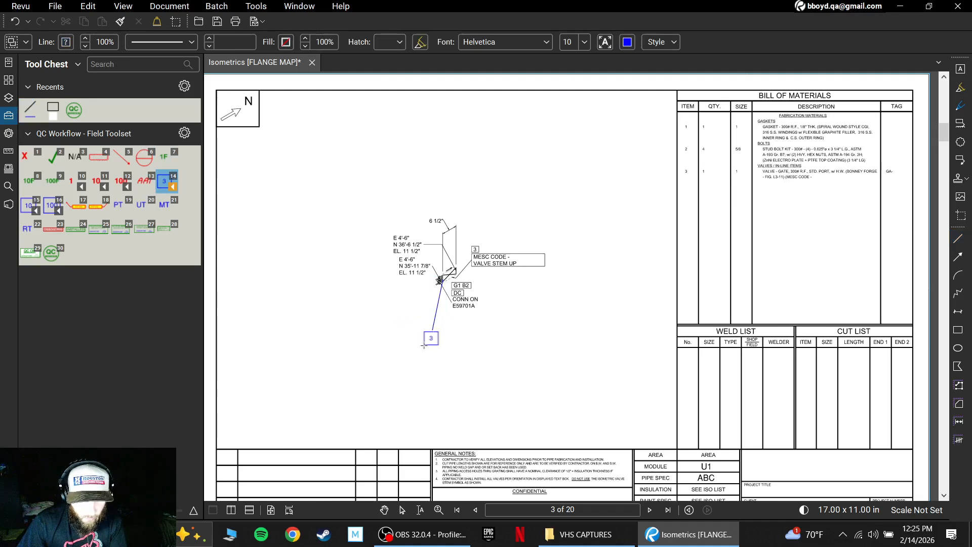
pyautogui.click(424, 344)
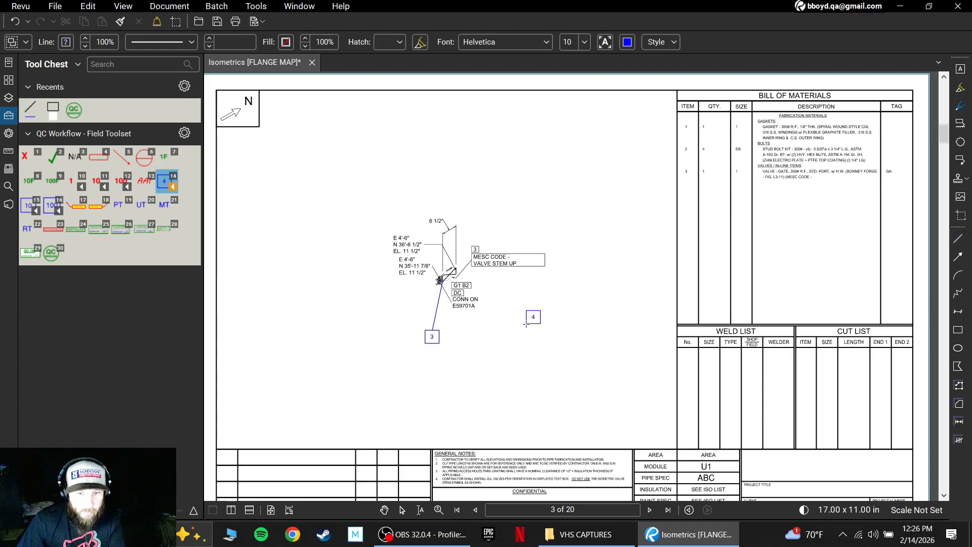
# On page 4, draw a blue leader line down from the G1 B2 connection and place the boxed number tag 4 at its end.
pyautogui.scroll(-5, 526, 323)
pyautogui.scroll(-1, 526, 323)
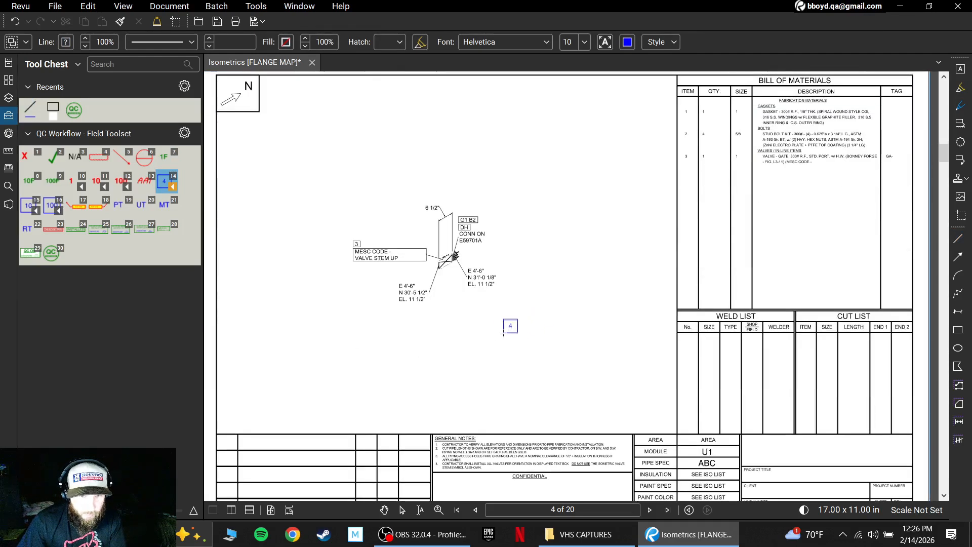
pyautogui.click(30, 108)
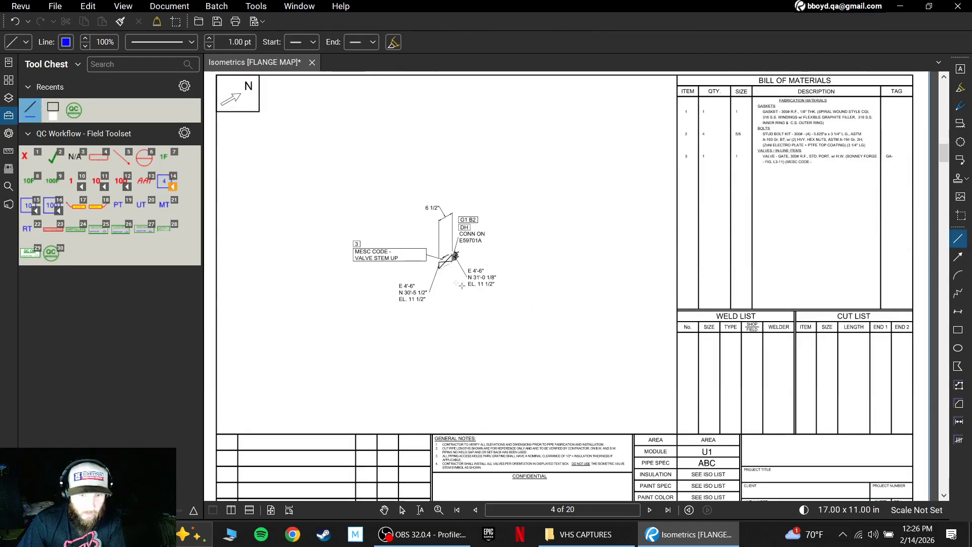
pyautogui.moveTo(455, 256); pyautogui.dragTo(463, 318)
pyautogui.click(164, 186)
pyautogui.click(458, 330)
# On page 5, draw a blue leader line down from the G1 B2 connection and place the boxed number tag 5 at its end.
pyautogui.scroll(-10, 552, 286)
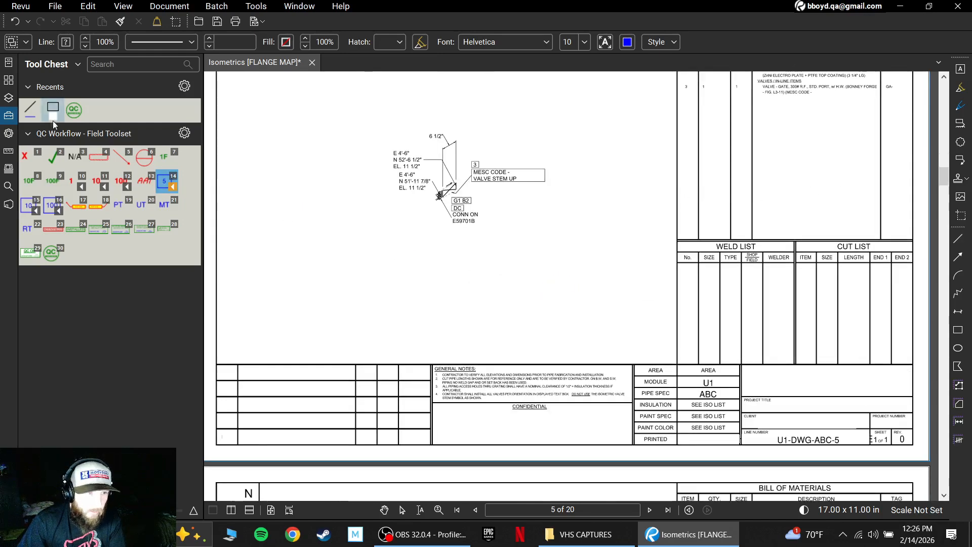
pyautogui.press('l')
pyautogui.moveTo(439, 197); pyautogui.dragTo(431, 239)
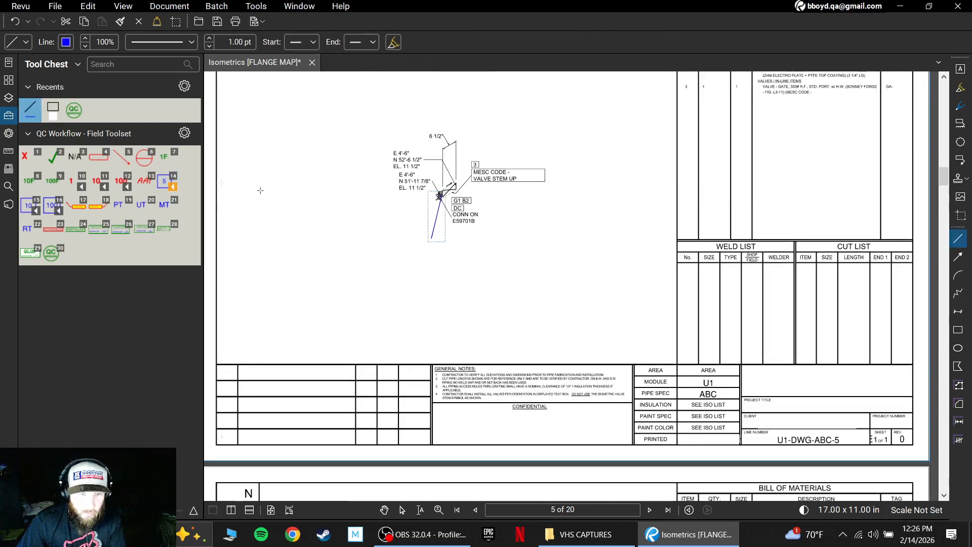
pyautogui.click(164, 180)
pyautogui.click(421, 255)
# On page 6, draw a blue leader line down from the G1 B2 connection and place the boxed number tag 6 at its end.
pyautogui.scroll(-6, 498, 283)
pyautogui.scroll(-5, 498, 292)
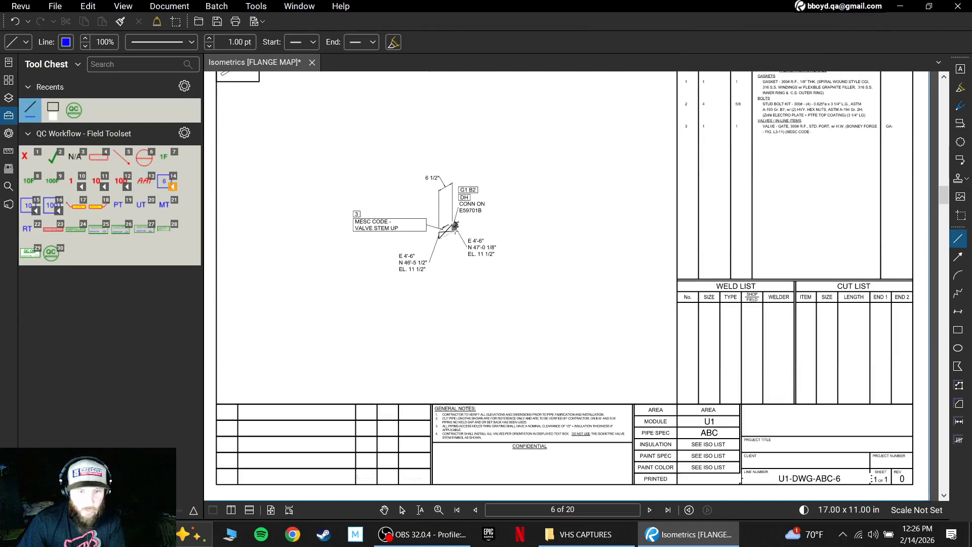
pyautogui.moveTo(455, 225); pyautogui.dragTo(466, 299)
pyautogui.click(164, 180)
pyautogui.click(462, 313)
# Examine the isometrics and bills of materials on pages 7 to 9 for flanges with gasket and bolt callouts.
pyautogui.scroll(-3, 544, 272)
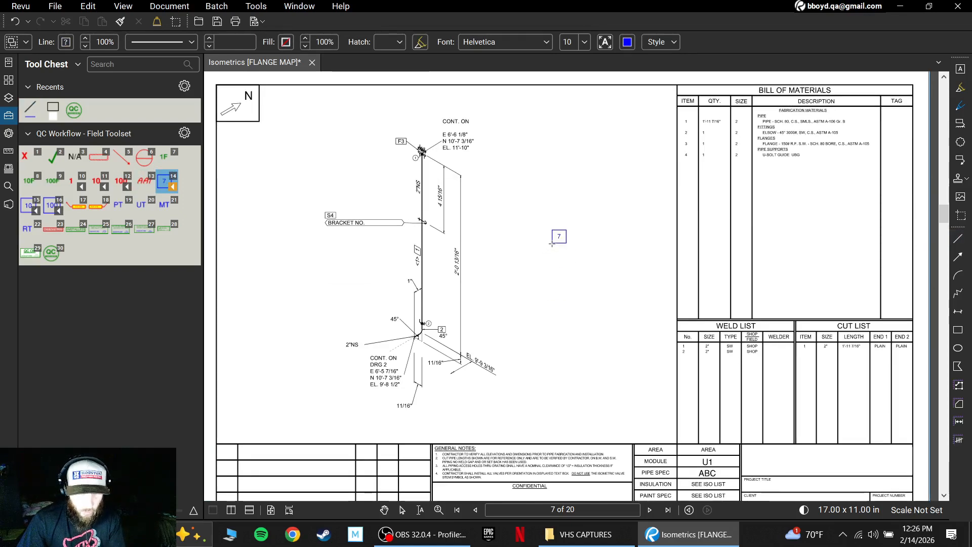
pyautogui.scroll(2, 429, 121)
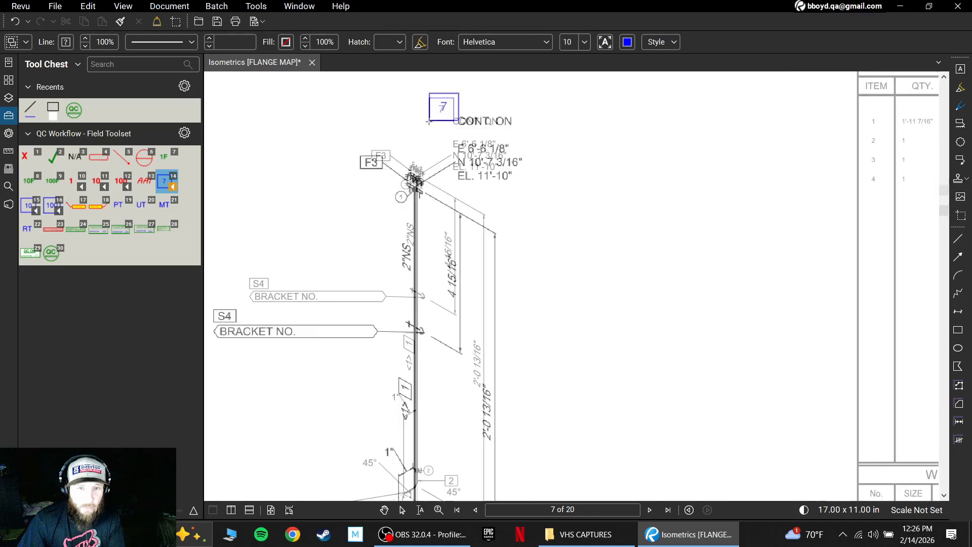
pyautogui.scroll(1, 428, 121)
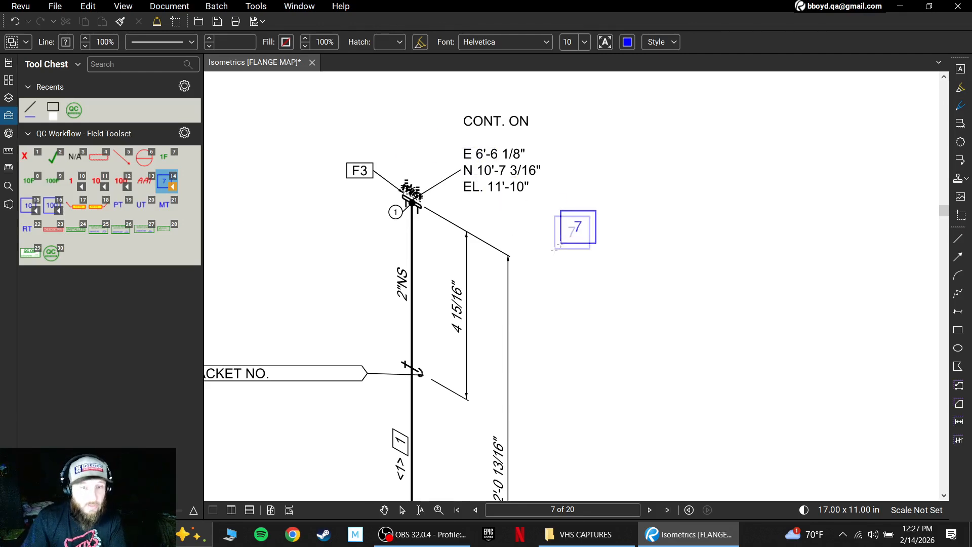
pyautogui.scroll(-4, 557, 248)
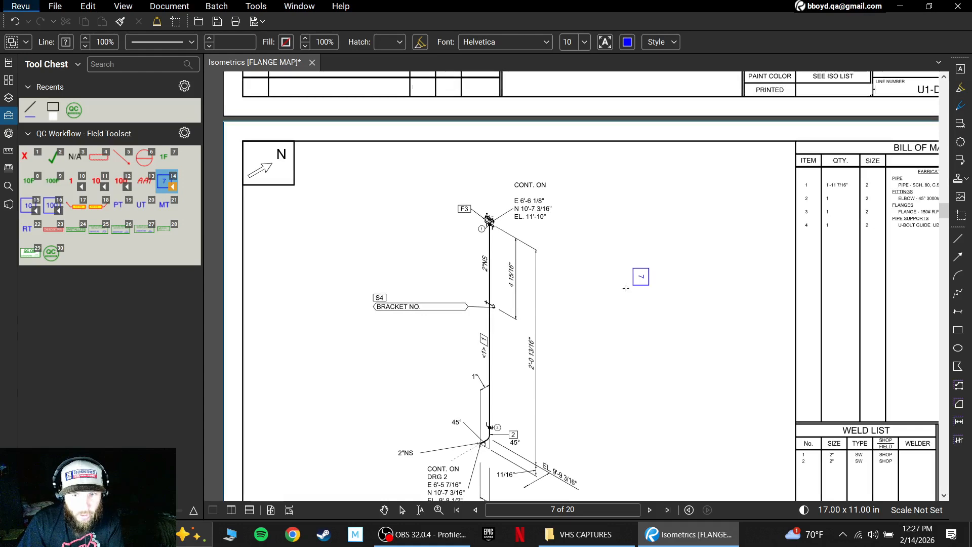
pyautogui.press('Escape')
pyautogui.scroll(-10, 582, 334)
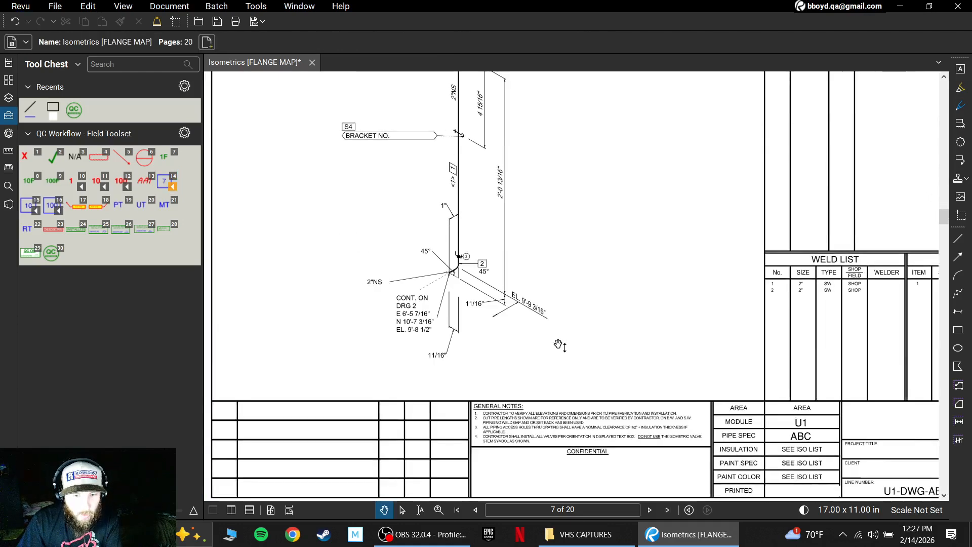
pyautogui.scroll(-1, 617, 336)
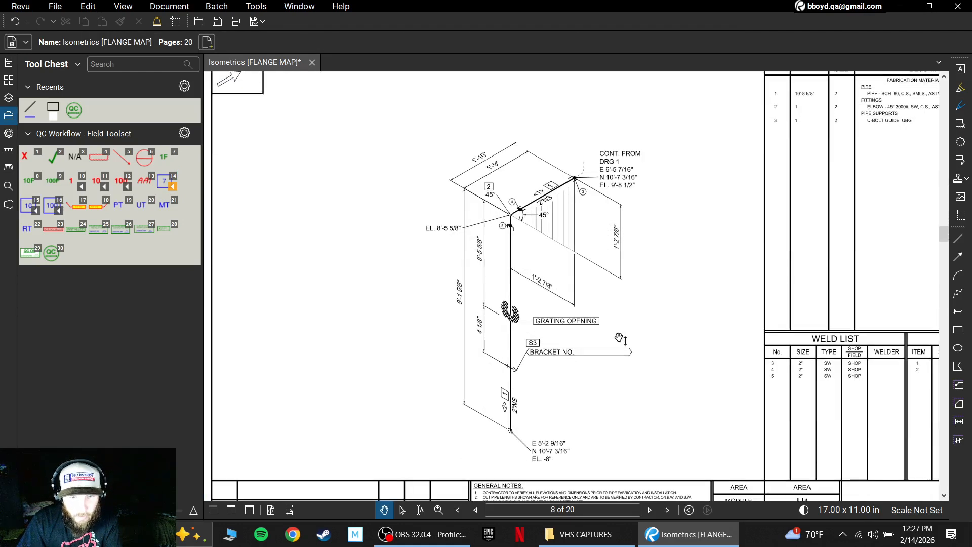
pyautogui.moveTo(668, 324); pyautogui.dragTo(583, 327)
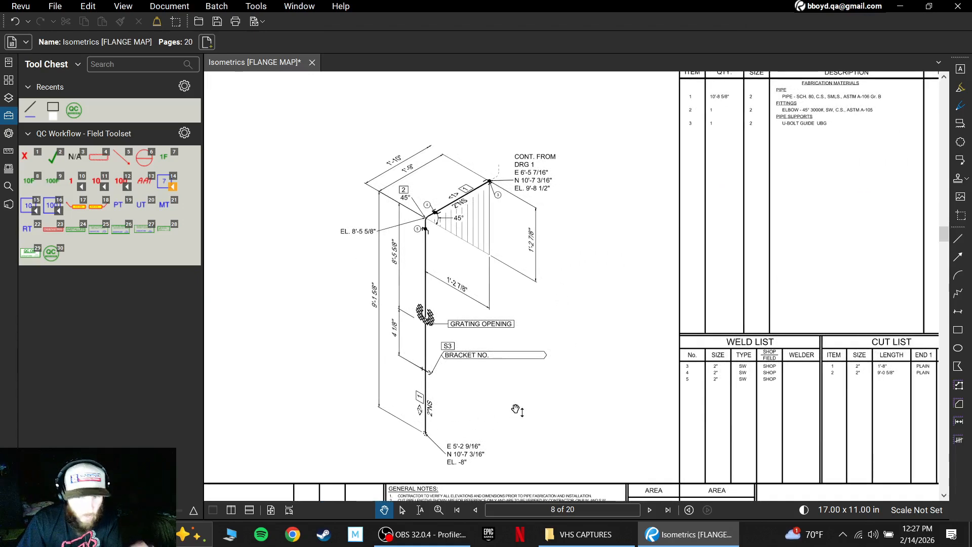
pyautogui.moveTo(609, 209); pyautogui.dragTo(525, 269)
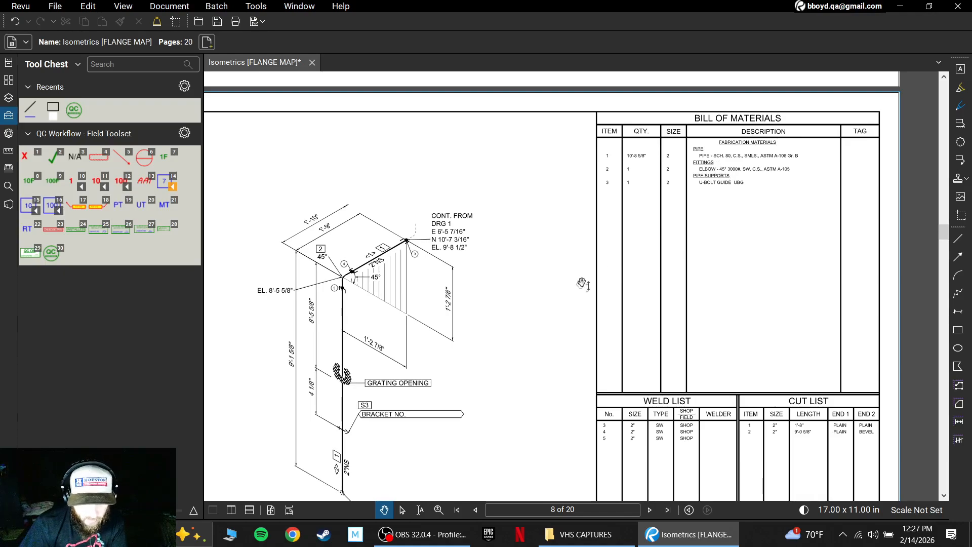
pyautogui.moveTo(571, 313); pyautogui.dragTo(599, 284)
pyautogui.scroll(-7, 540, 295)
pyautogui.moveTo(513, 317); pyautogui.dragTo(620, 268)
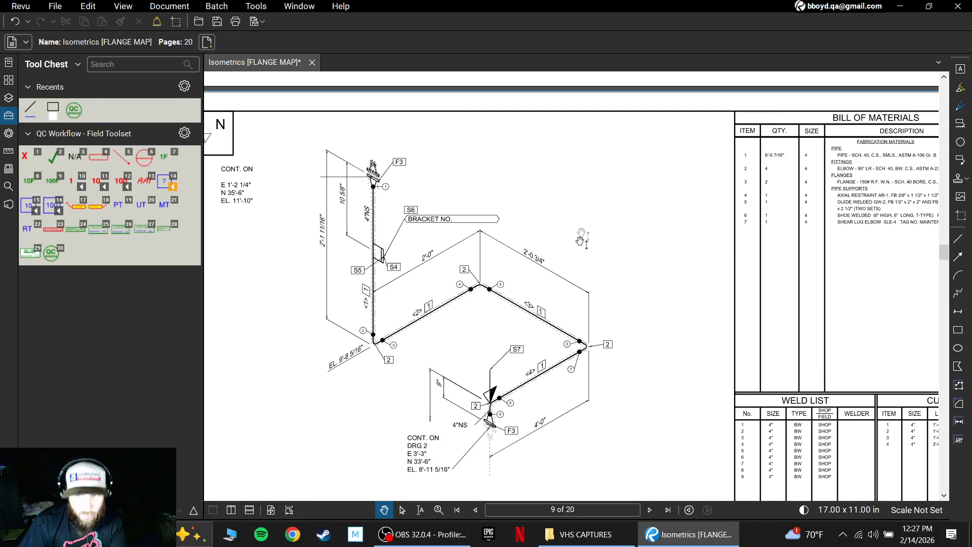
# On page 10, draw blue leader lines up from the F3 G5 B8 flange and down from the F4 G6 B7 flange.
pyautogui.scroll(-10, 578, 322)
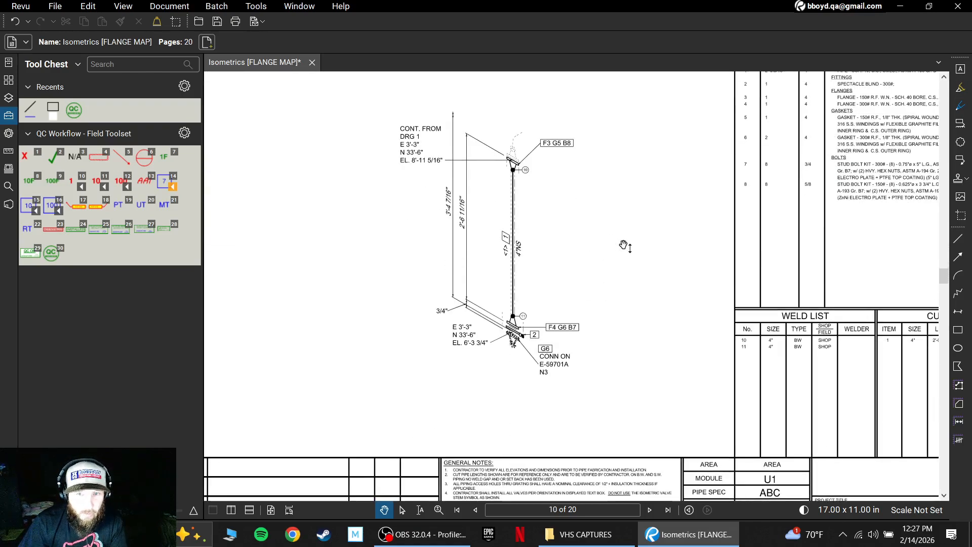
pyautogui.moveTo(624, 245); pyautogui.dragTo(582, 260)
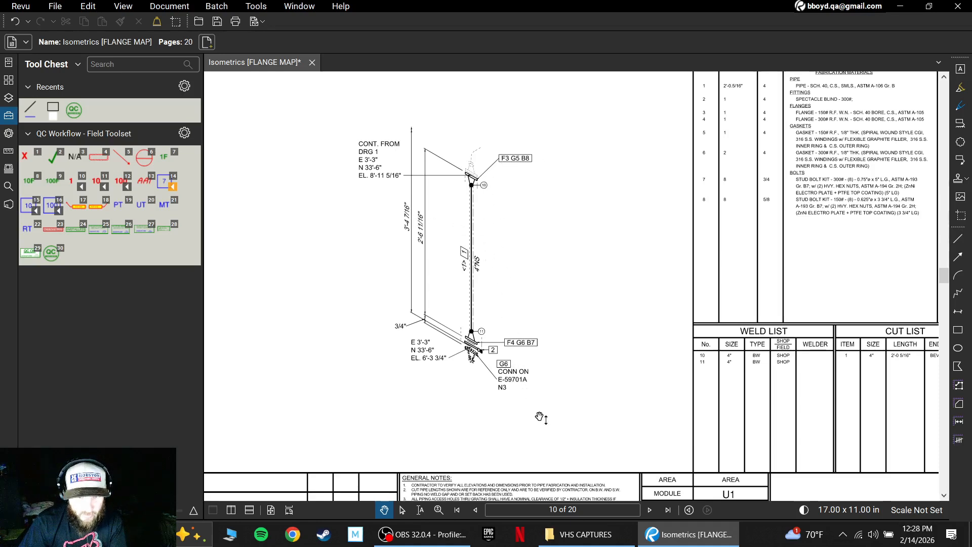
pyautogui.click(30, 110)
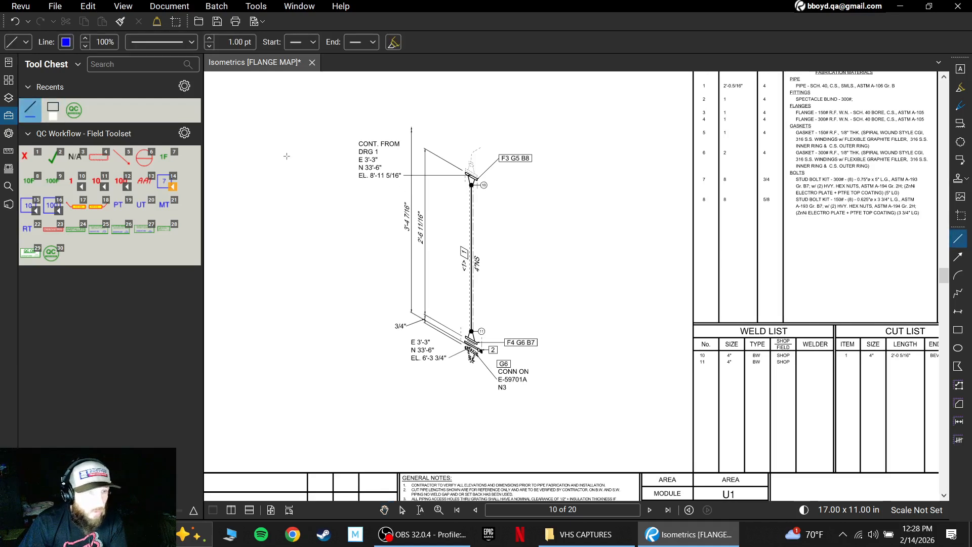
pyautogui.moveTo(470, 175); pyautogui.dragTo(445, 122)
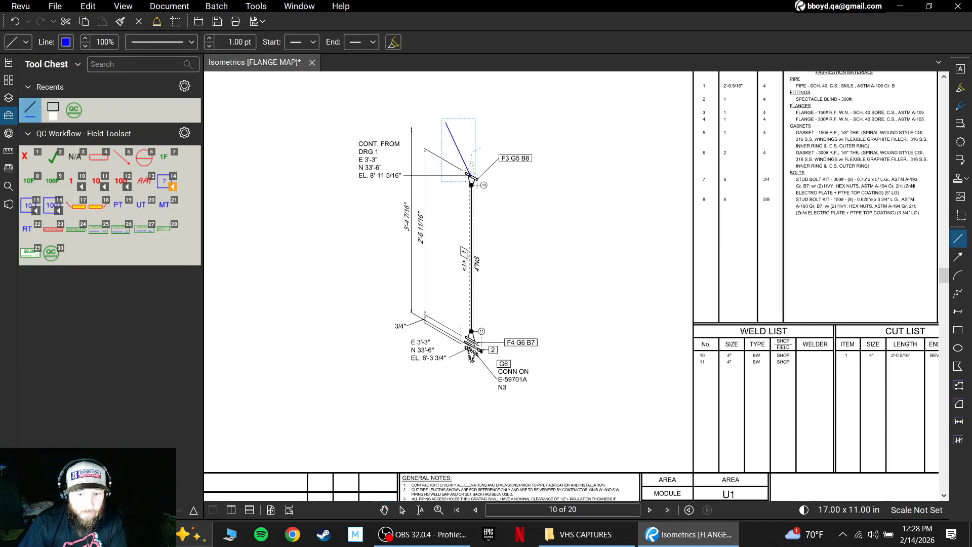
pyautogui.moveTo(458, 386); pyautogui.dragTo(444, 404)
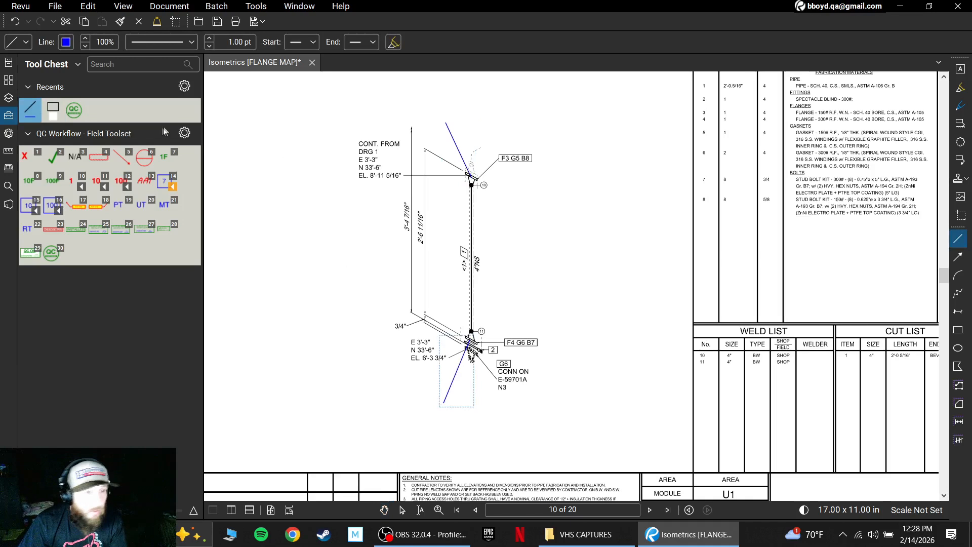
# Place boxed number tag 7 on the upper leader line's end and tag 8 on the lower one's end.
pyautogui.click(163, 193)
pyautogui.click(444, 115)
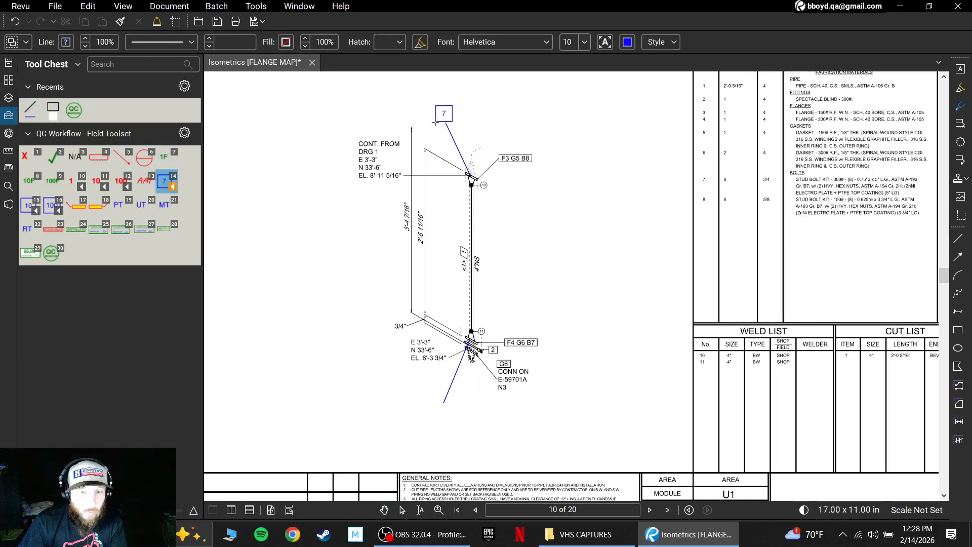
pyautogui.click(435, 419)
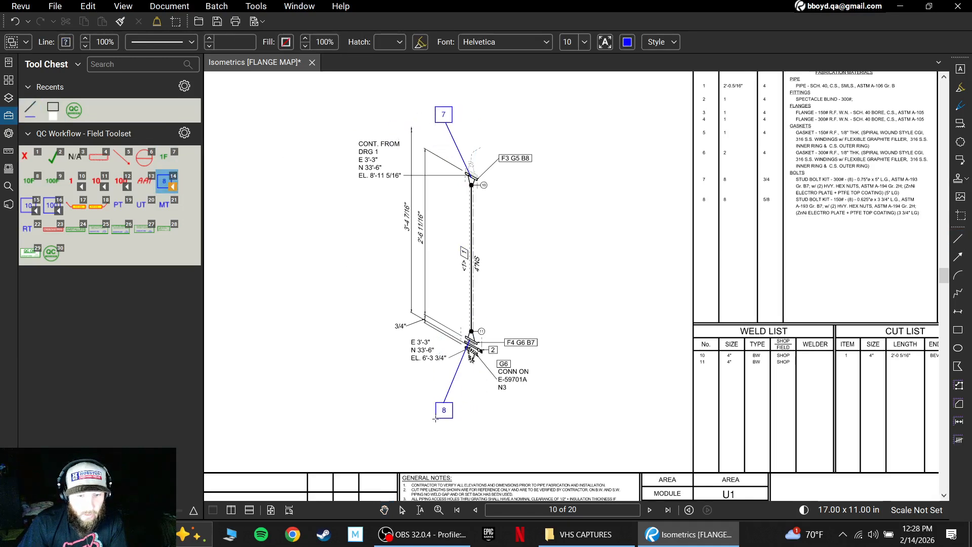
# Examine the spectacle blind connection at tag 8 and compare its F4 G6 B7, 2 and G6 callouts with the bill of materials.
pyautogui.scroll(1, 525, 426)
pyautogui.scroll(-1, 525, 426)
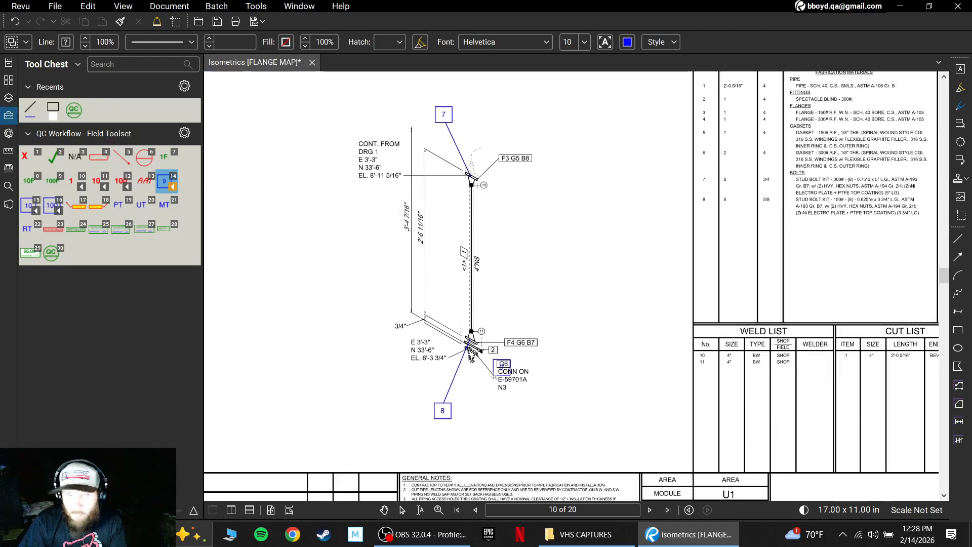
pyautogui.scroll(5, 524, 392)
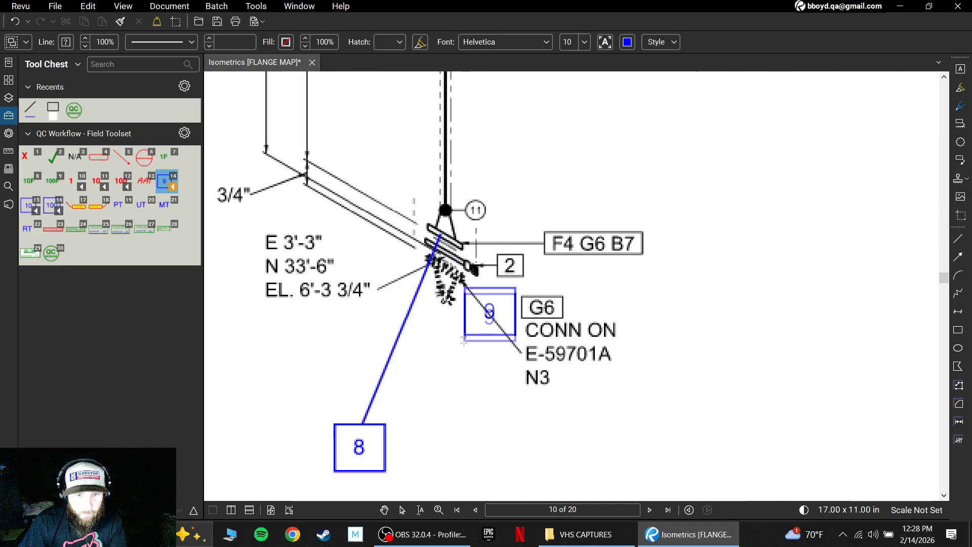
pyautogui.press('Escape')
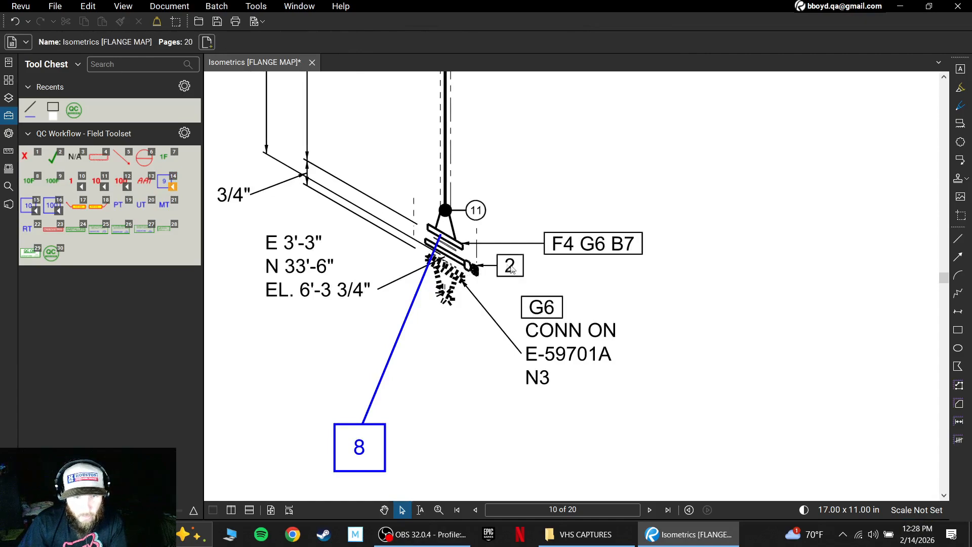
pyautogui.scroll(-3, 571, 260)
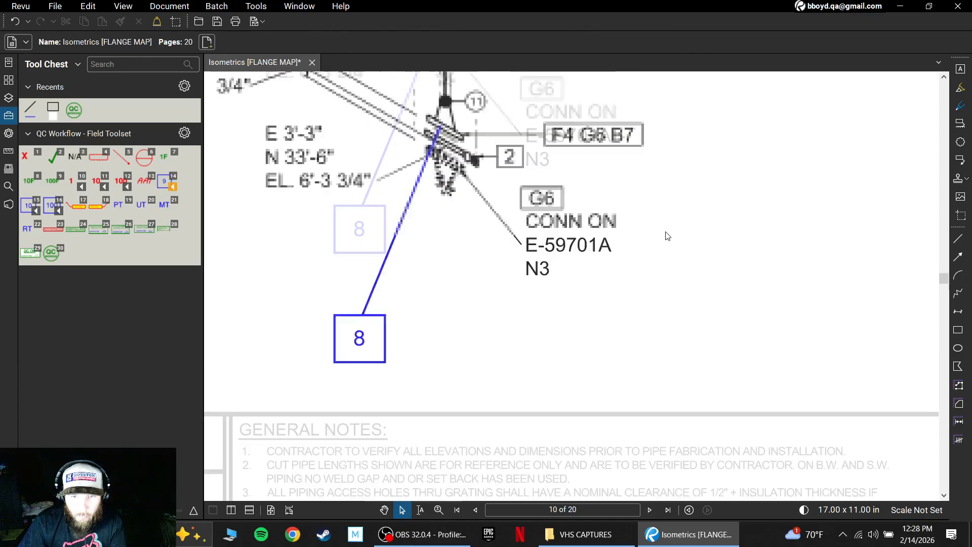
pyautogui.scroll(-2, 667, 237)
pyautogui.scroll(4, 635, 247)
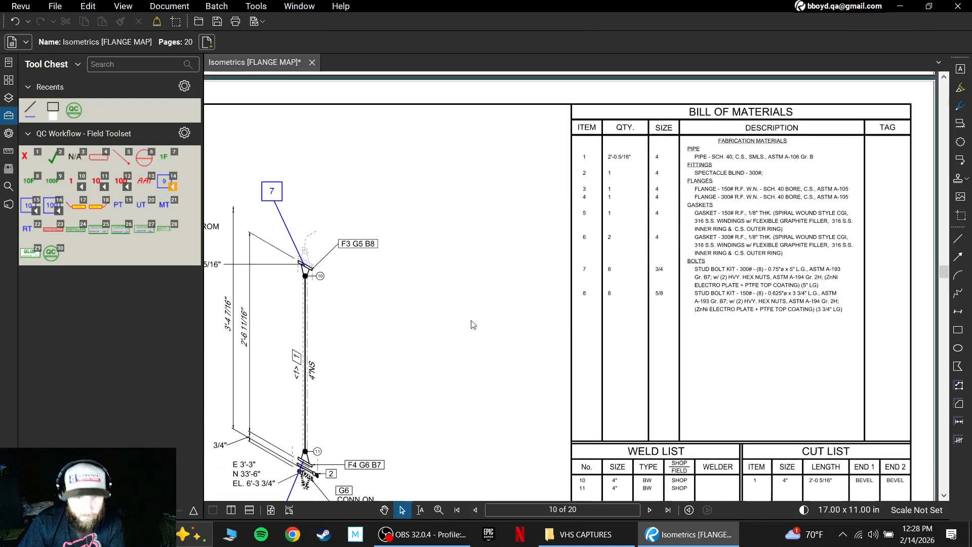
pyautogui.moveTo(457, 351); pyautogui.dragTo(647, 249)
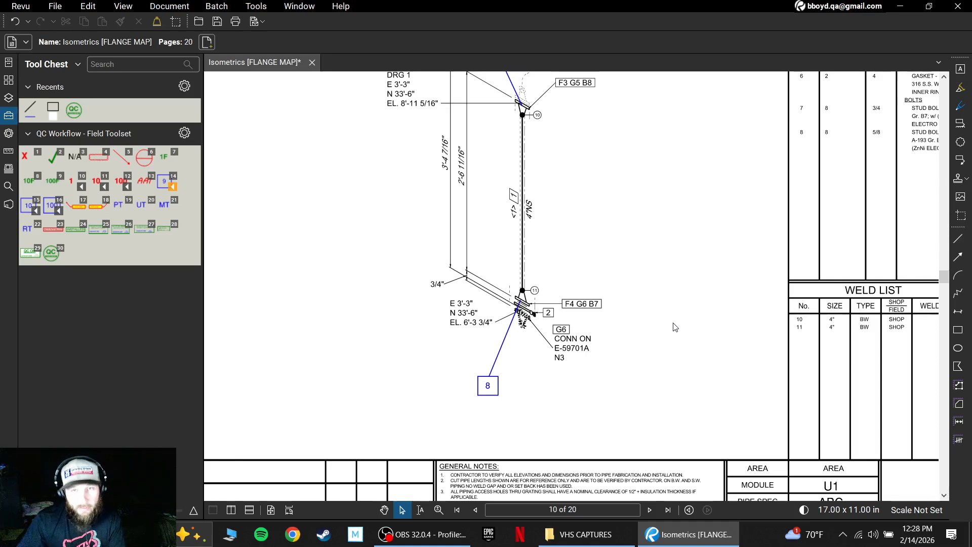
pyautogui.scroll(-3, 670, 320)
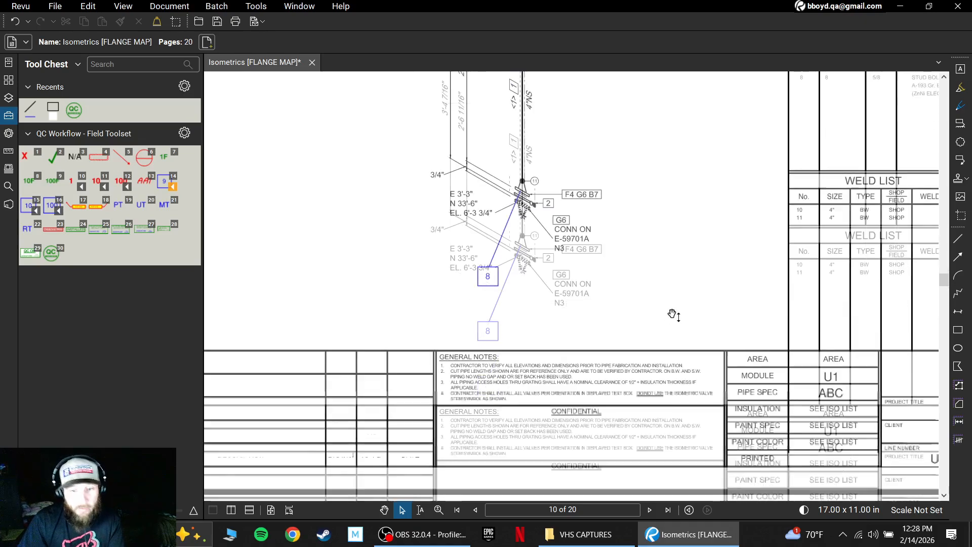
# On page 11, draw a blue leader line down from the F4 G5 B6 flange and place boxed number tag 9 at its end.
pyautogui.scroll(-5, 672, 316)
pyautogui.scroll(-3, 664, 347)
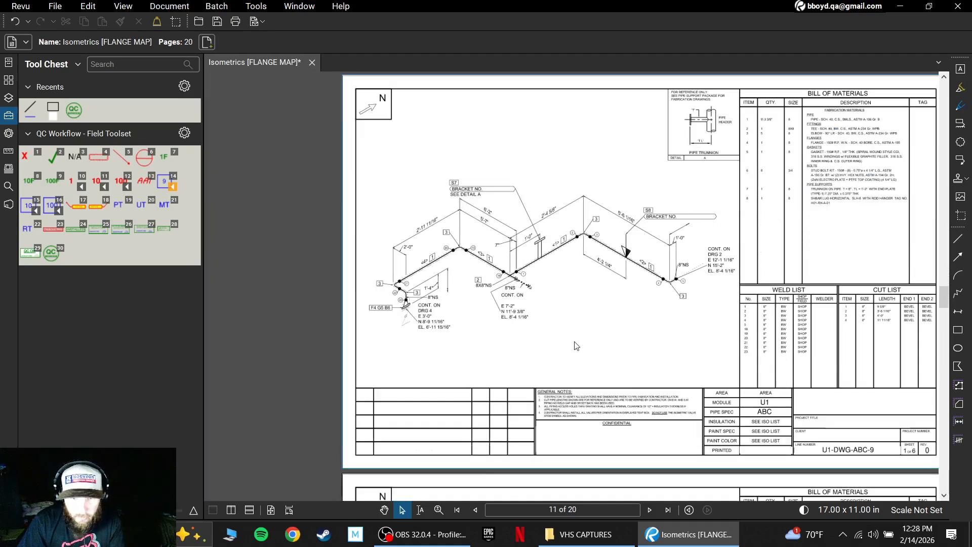
pyautogui.moveTo(587, 325)
pyautogui.mouseDown()
pyautogui.moveTo(561, 323)
pyautogui.moveTo(546, 338)
pyautogui.mouseUp()
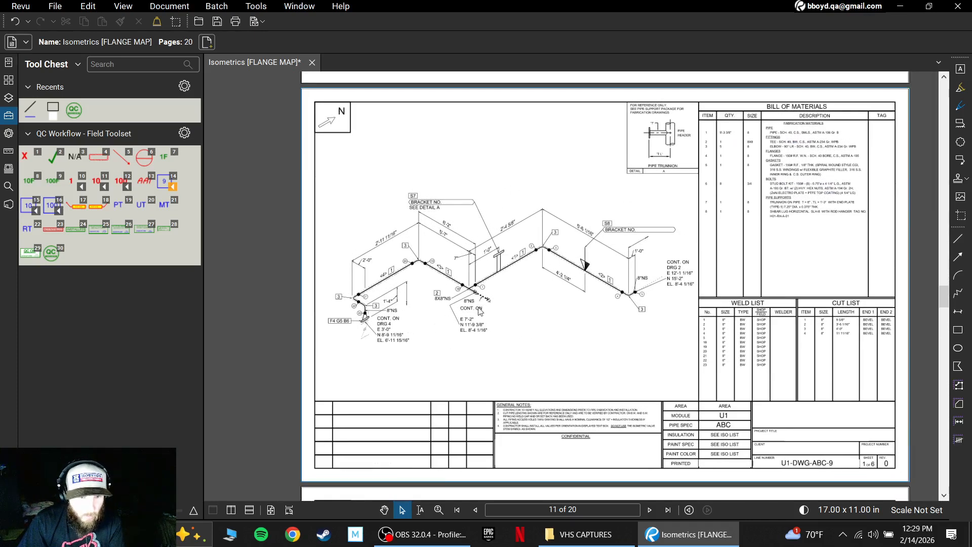
pyautogui.scroll(4, 319, 319)
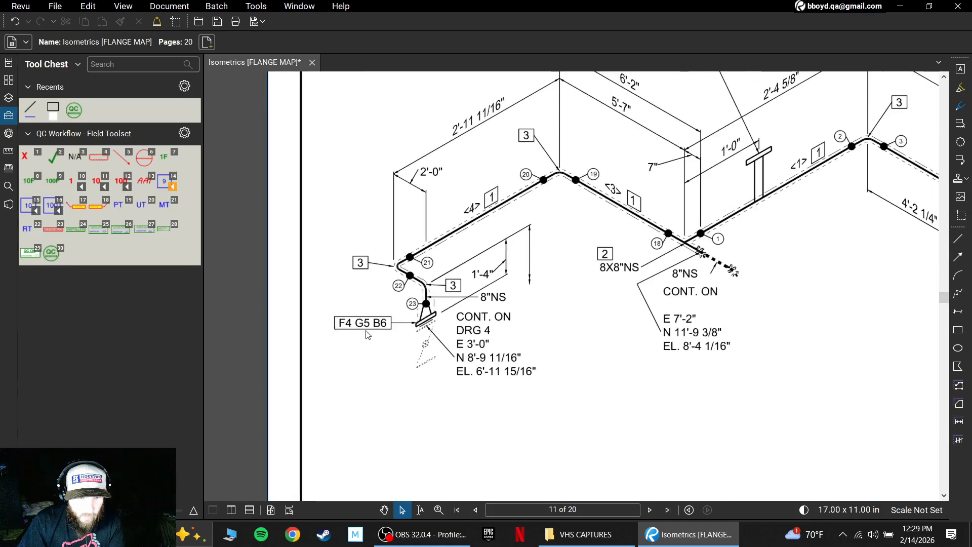
pyautogui.scroll(-2, 484, 334)
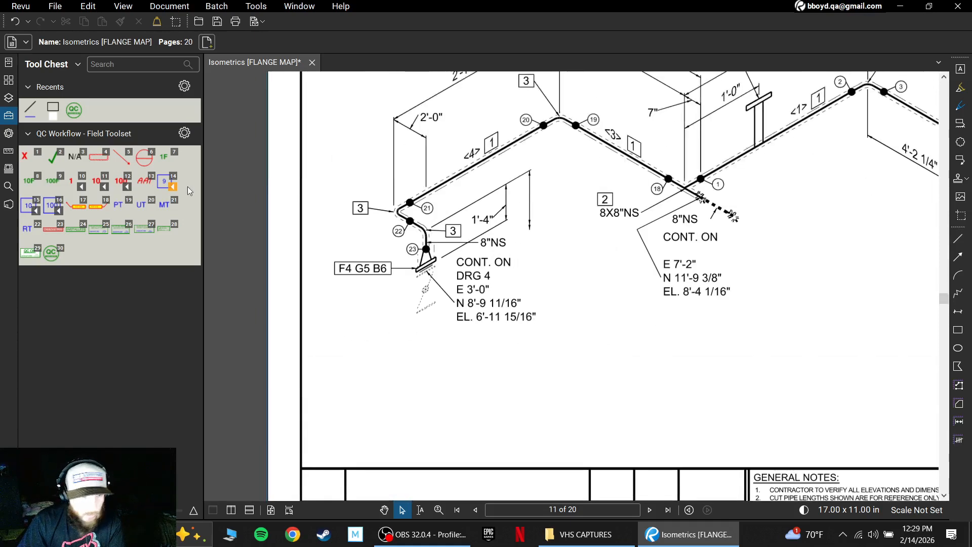
pyautogui.click(31, 109)
pyautogui.moveTo(429, 265); pyautogui.dragTo(408, 364)
pyautogui.click(167, 181)
pyautogui.click(405, 377)
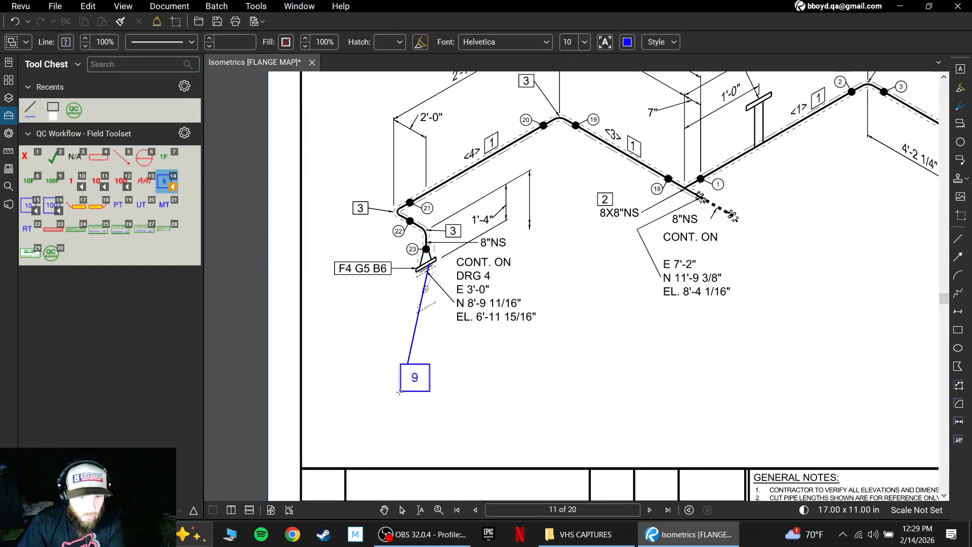
# On page 12, draw a blue leader line from the F3 G4 B5 flange up past the 11 3/4" dimension.
pyautogui.scroll(-4, 643, 270)
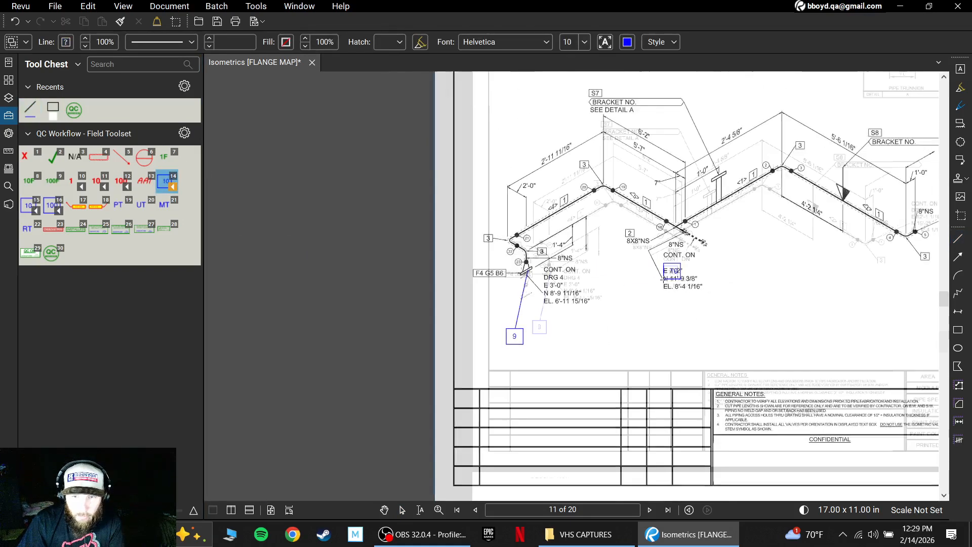
pyautogui.scroll(-6, 649, 346)
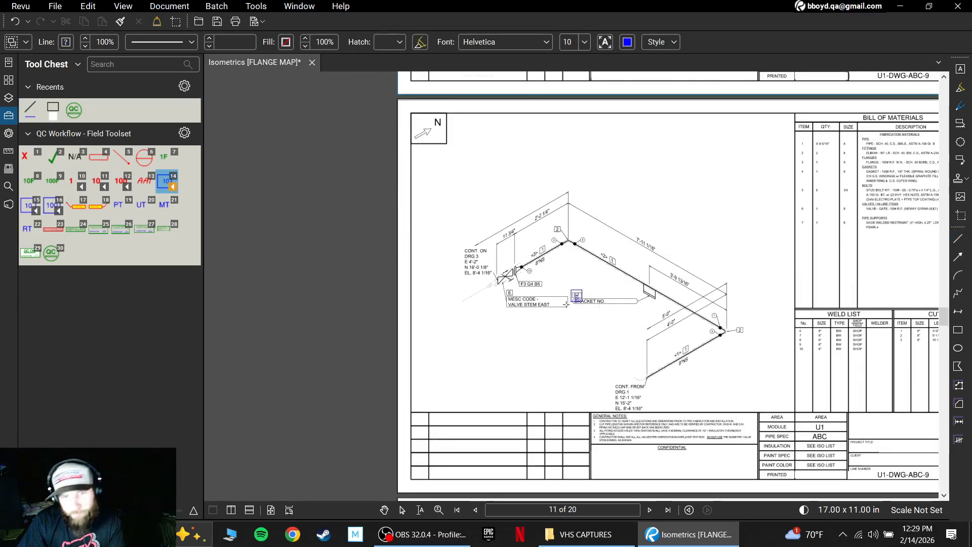
pyautogui.scroll(2, 567, 309)
pyautogui.click(31, 109)
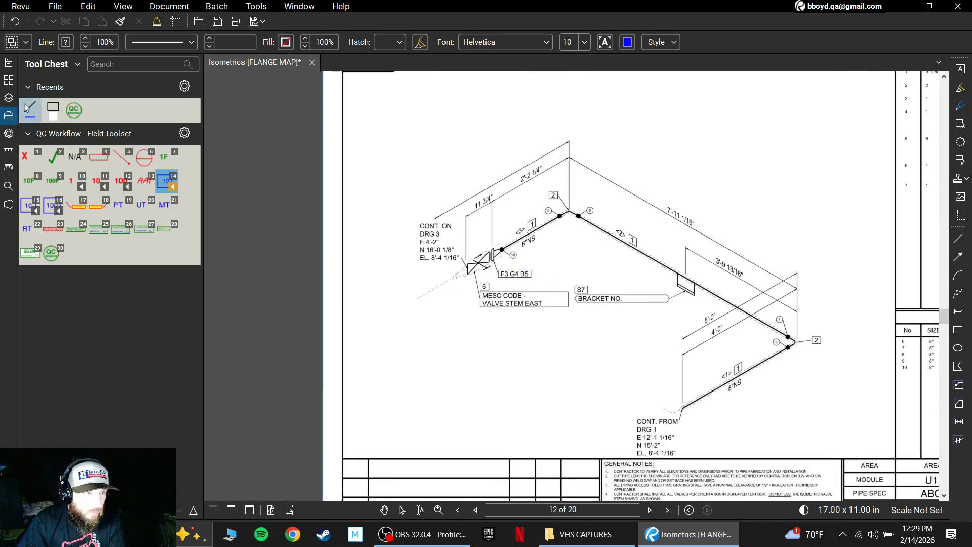
pyautogui.moveTo(493, 251); pyautogui.dragTo(439, 177)
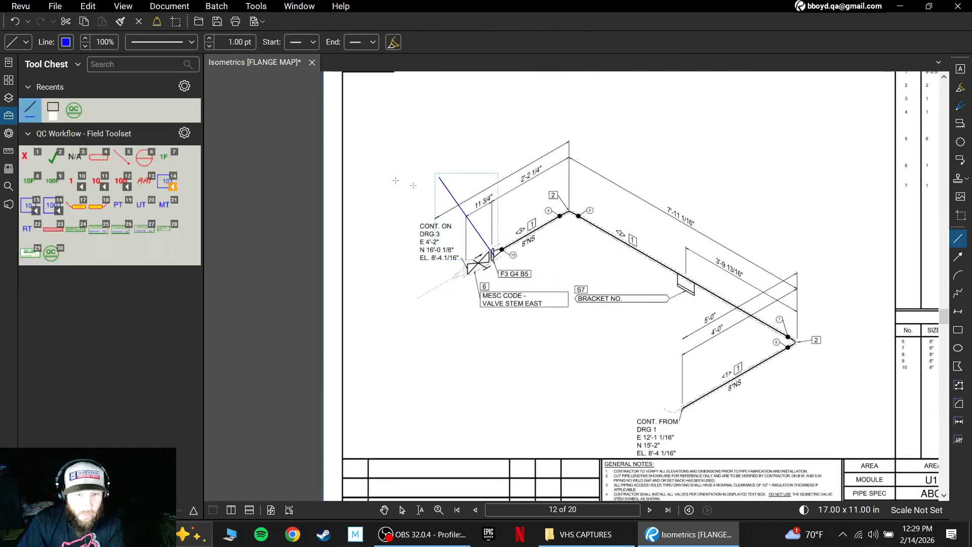
# Place boxed number 10 at the new leader line's end, using the tag made for centred two-digit numbers.
pyautogui.click(167, 182)
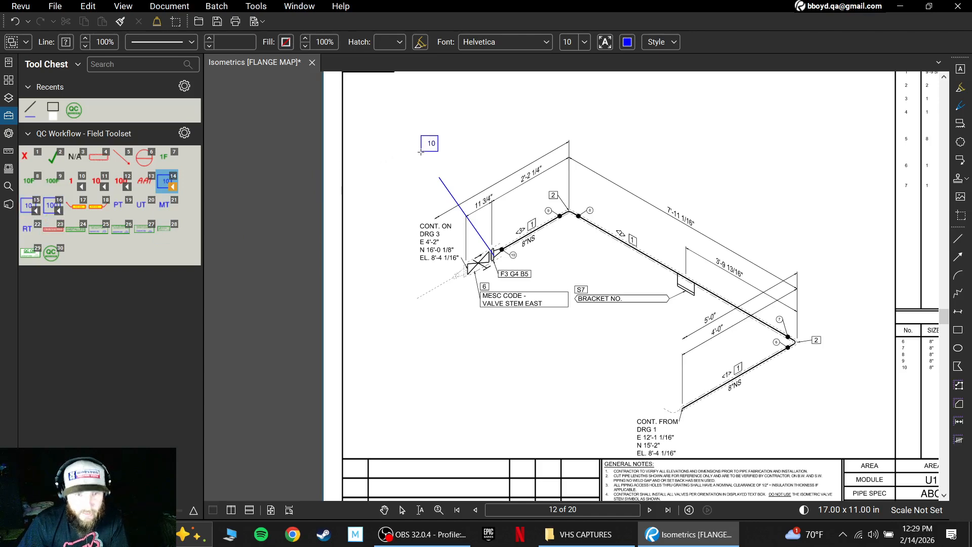
pyautogui.scroll(5, 407, 170)
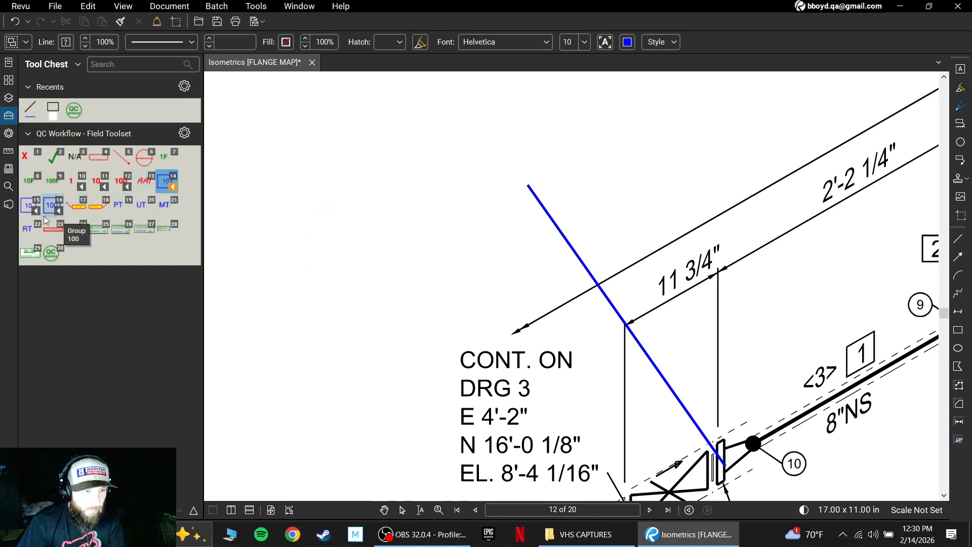
pyautogui.click(28, 211)
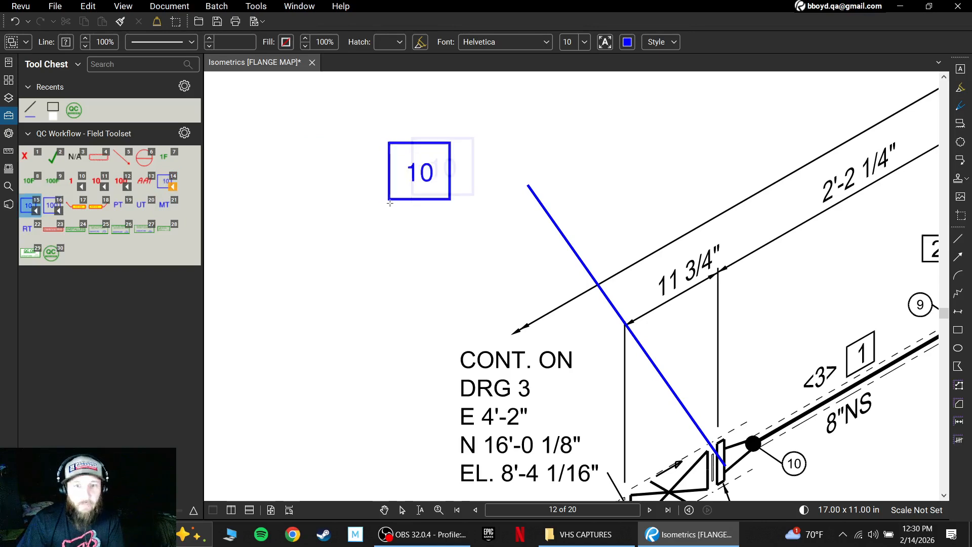
pyautogui.click(488, 189)
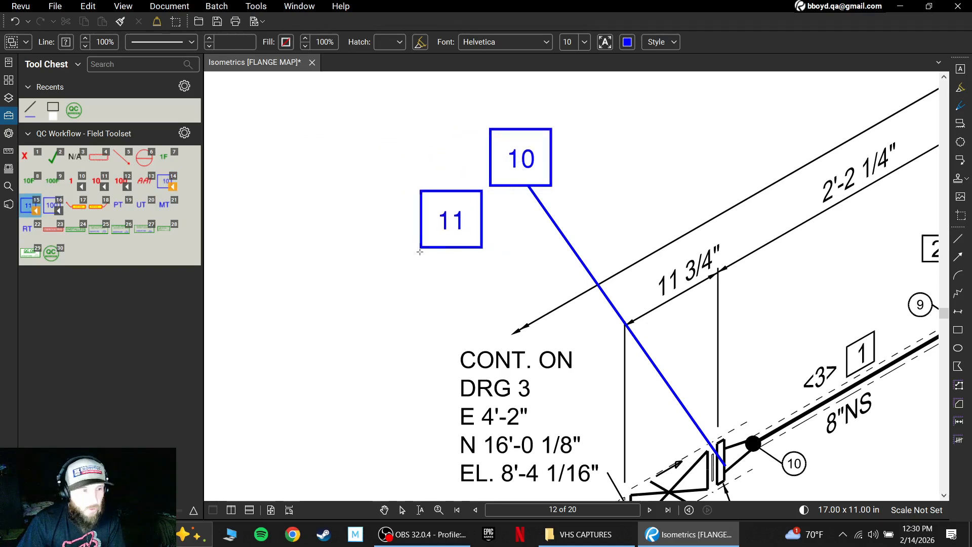
pyautogui.scroll(-7, 441, 263)
pyautogui.scroll(-2, 449, 279)
pyautogui.scroll(-2, 449, 279)
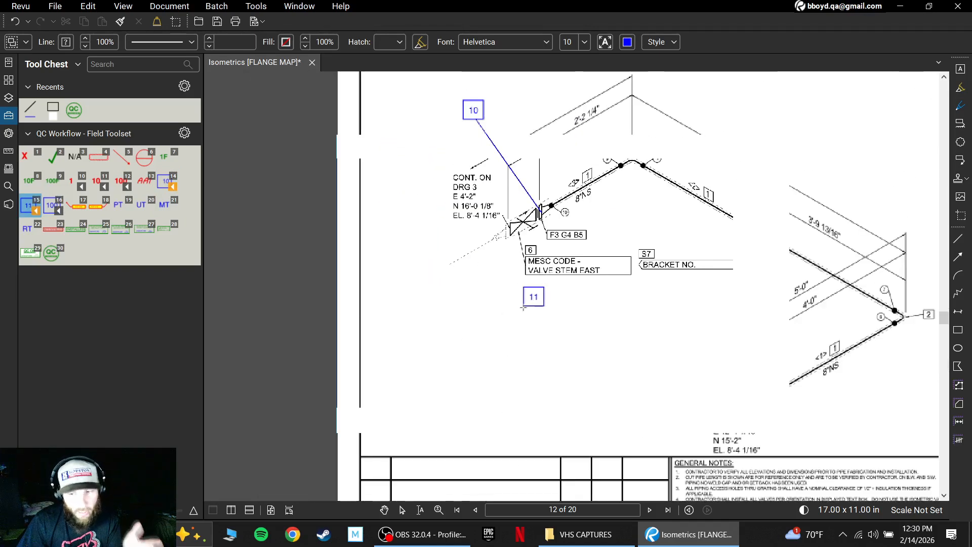
pyautogui.scroll(-1, 456, 300)
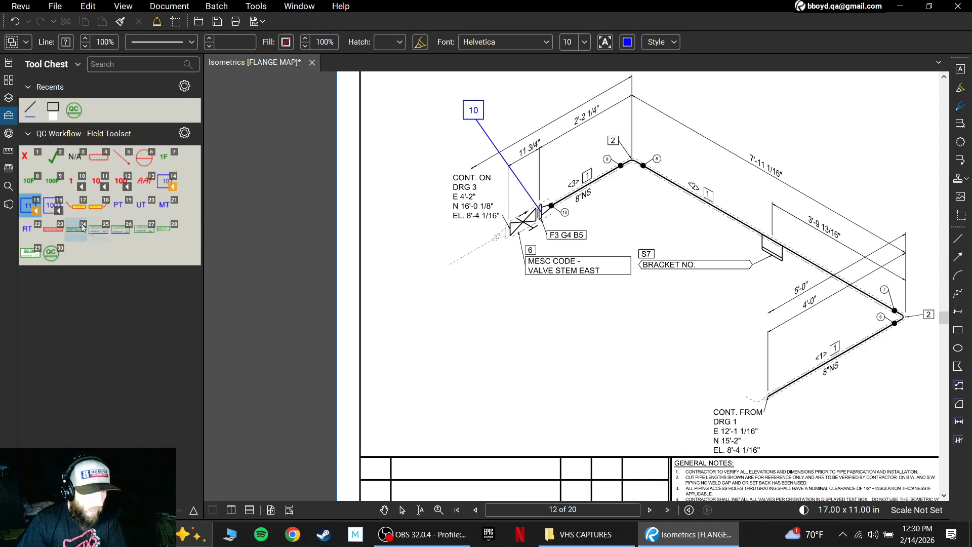
pyautogui.click(53, 205)
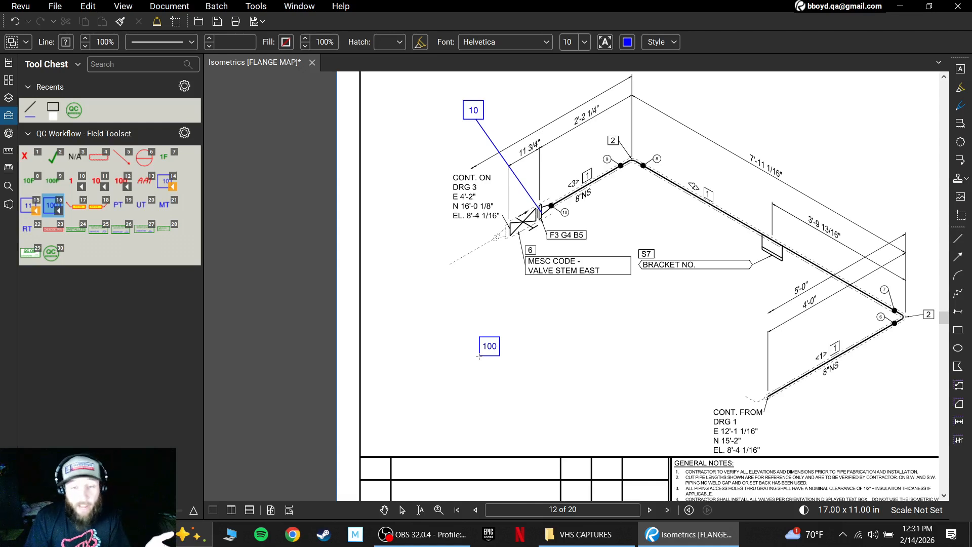
pyautogui.scroll(-3, 564, 350)
pyautogui.click(567, 322)
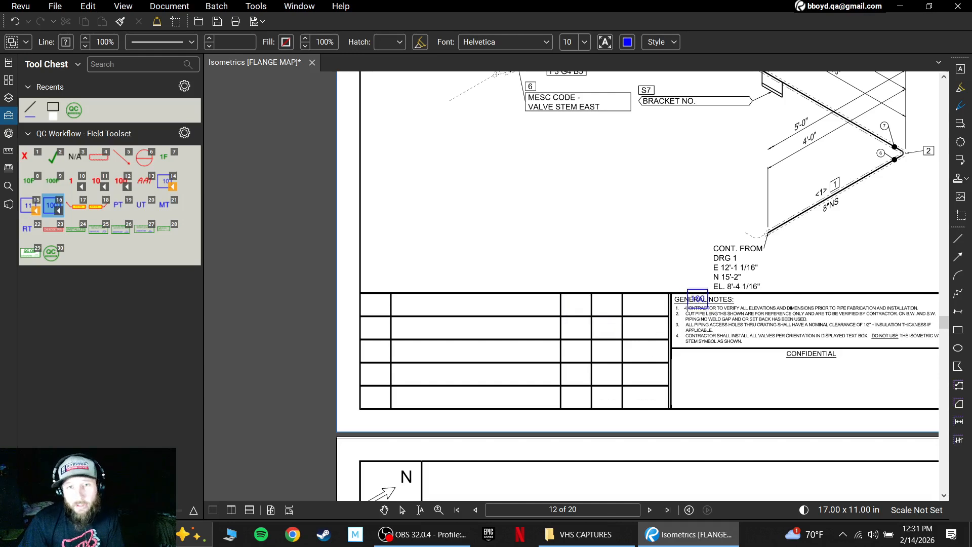
pyautogui.scroll(-2, 596, 326)
# Return to the first page and examine the isometric with the F3 G4 B5 flange marked by tag 1.
pyautogui.click(386, 510)
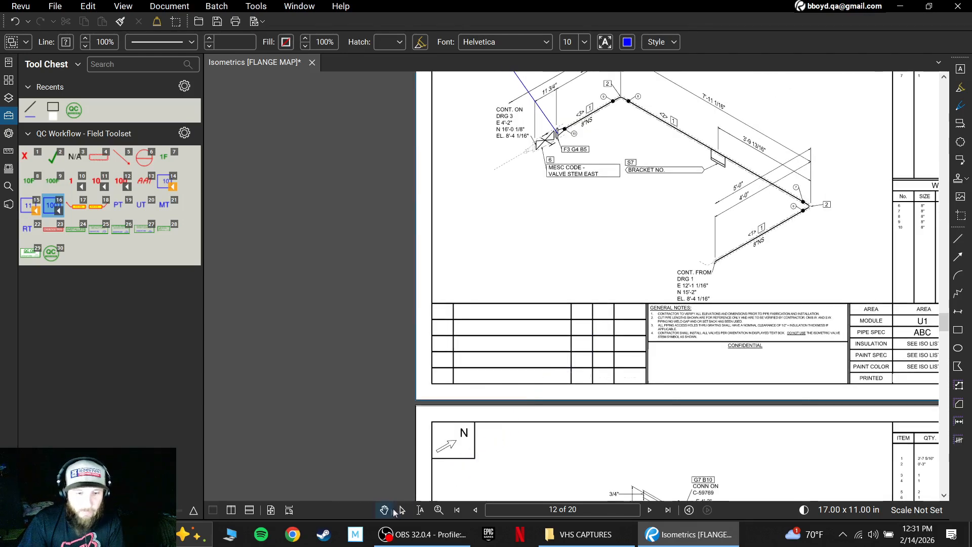
pyautogui.moveTo(627, 318); pyautogui.dragTo(534, 385)
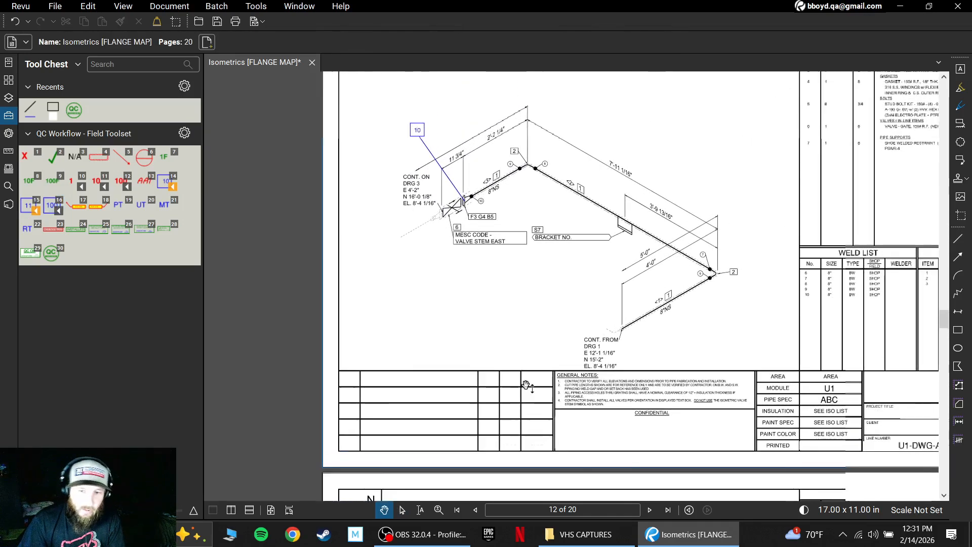
pyautogui.click(456, 510)
pyautogui.moveTo(689, 300); pyautogui.dragTo(597, 374)
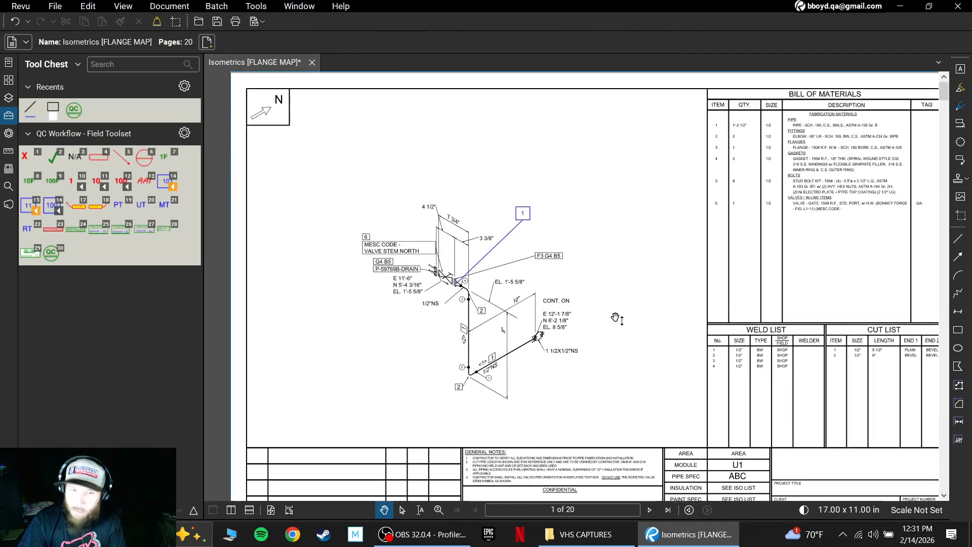
pyautogui.scroll(1, 604, 276)
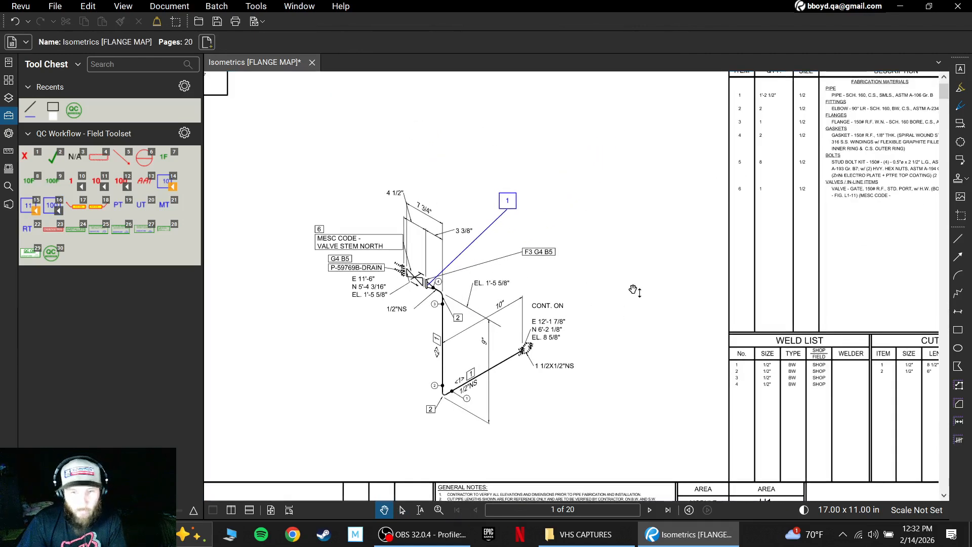
pyautogui.scroll(-1, 647, 285)
pyautogui.moveTo(655, 299); pyautogui.dragTo(636, 283)
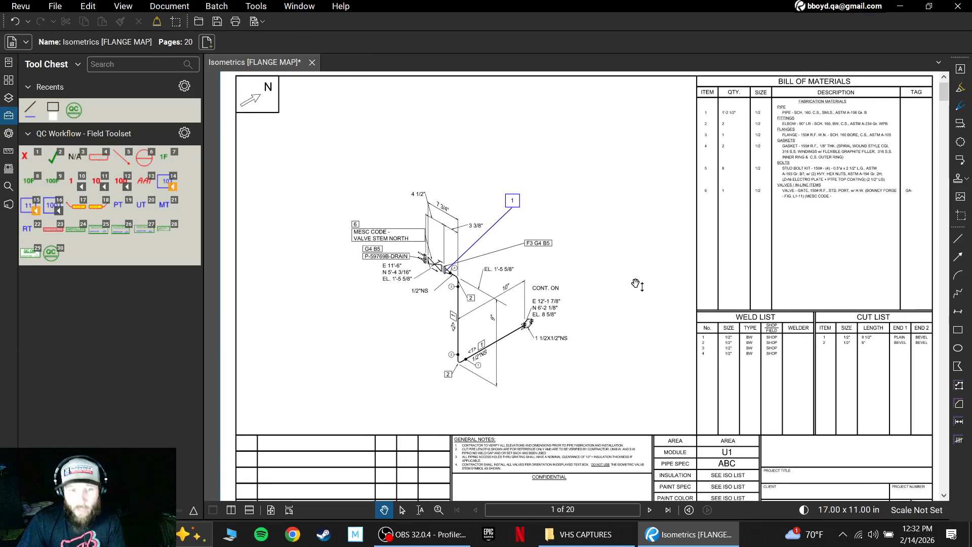